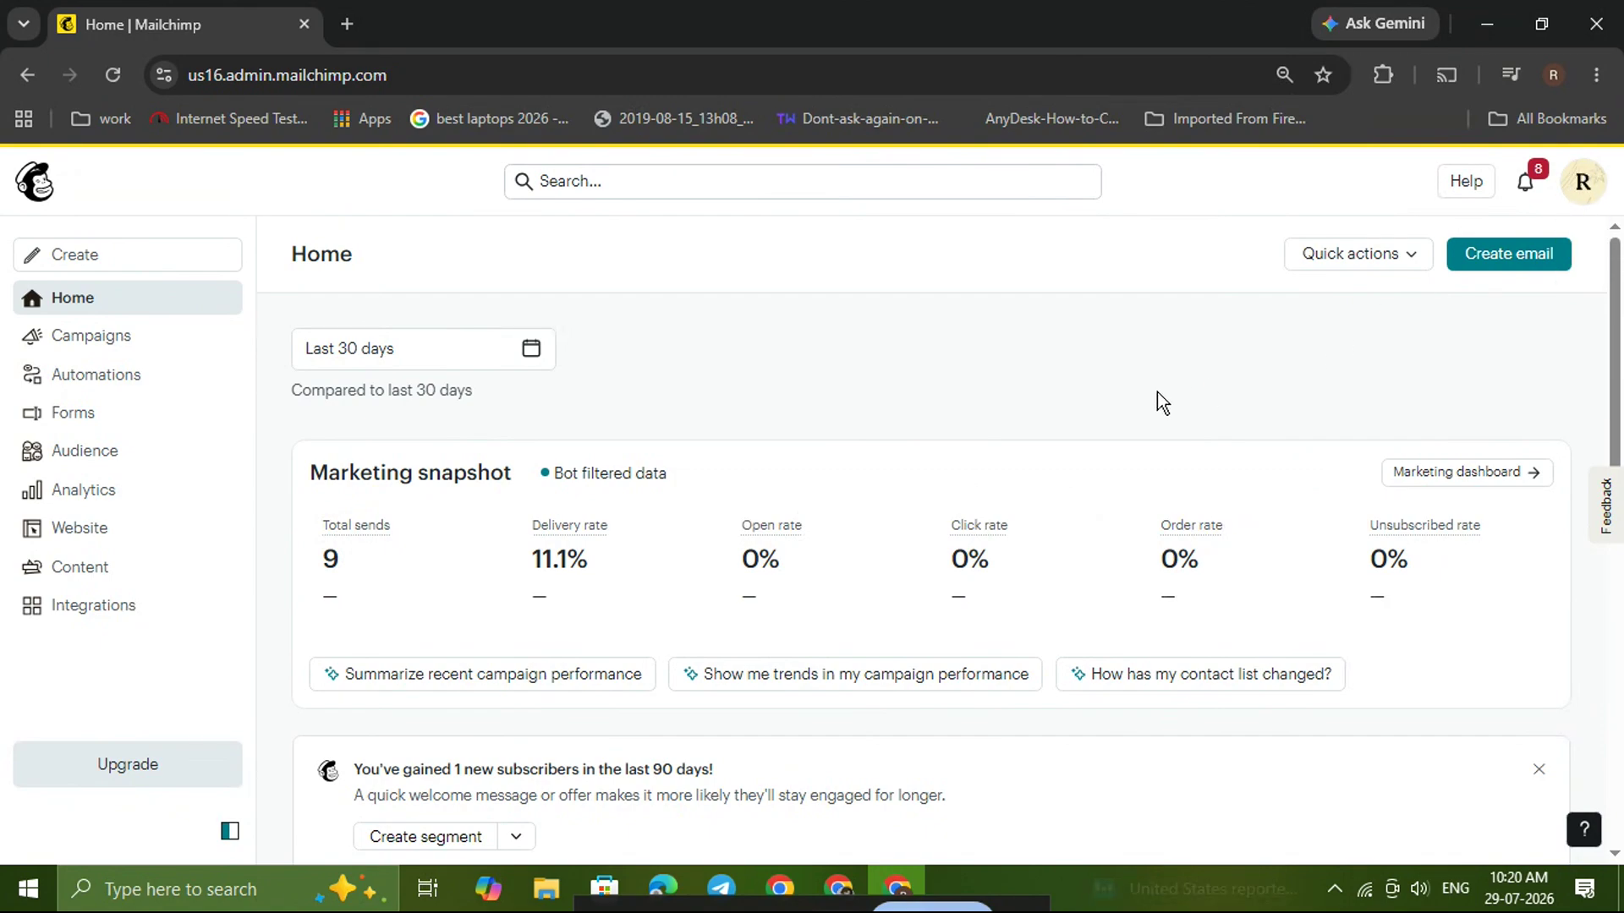
Open the design of the draft campaign "(copy 02)" for editing
left_click(98, 345)
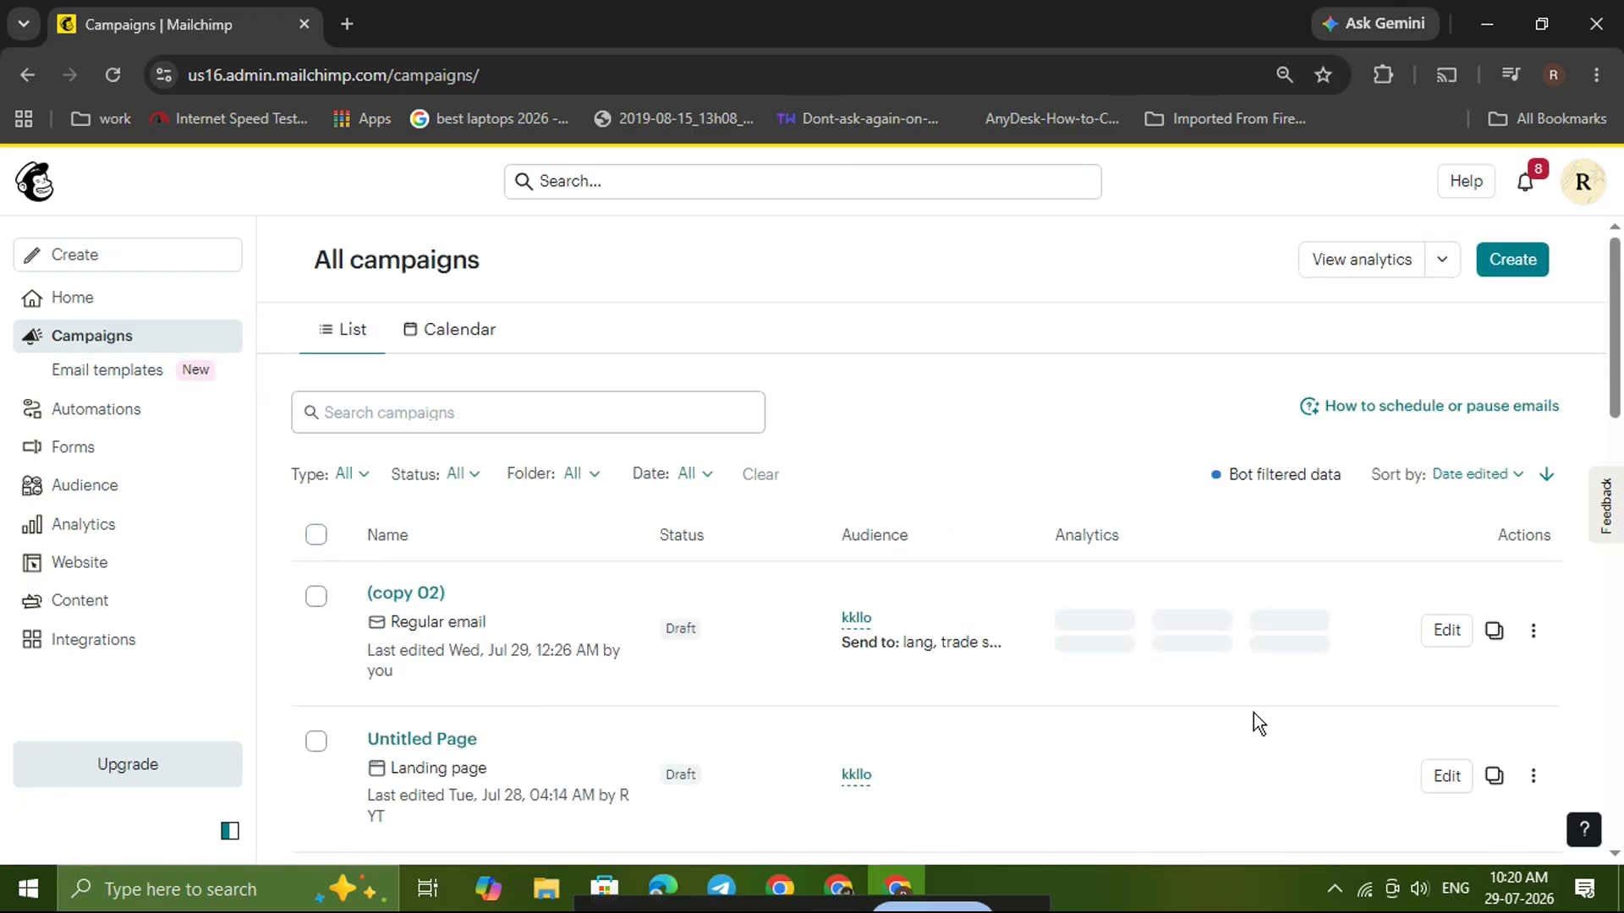
left_click(1447, 630)
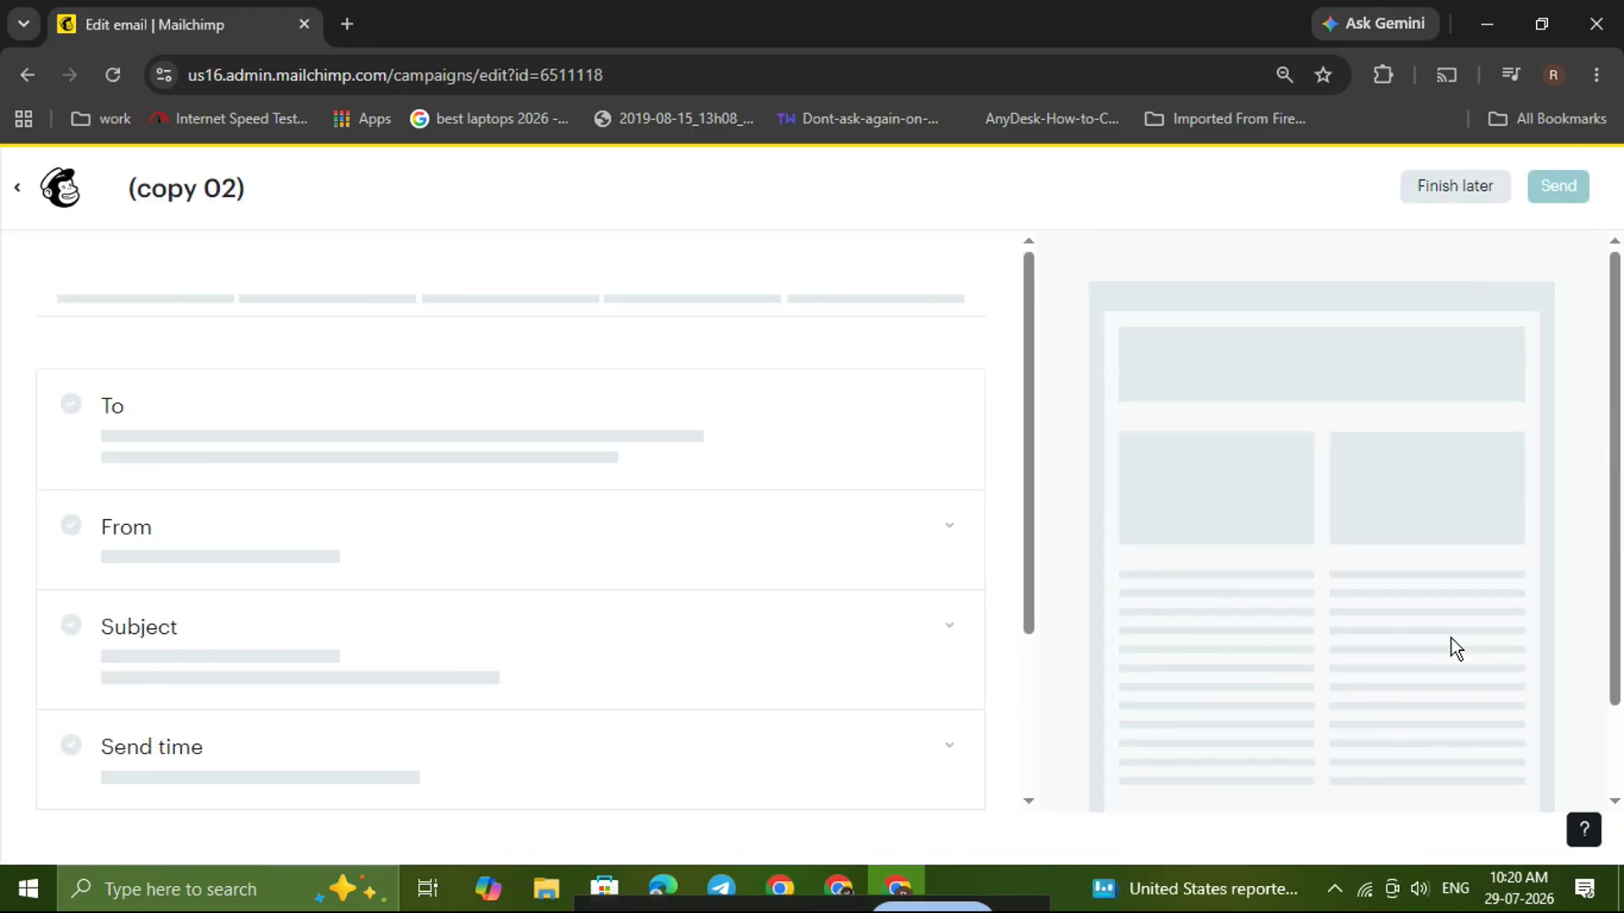
scroll(743, 605, "down", 7)
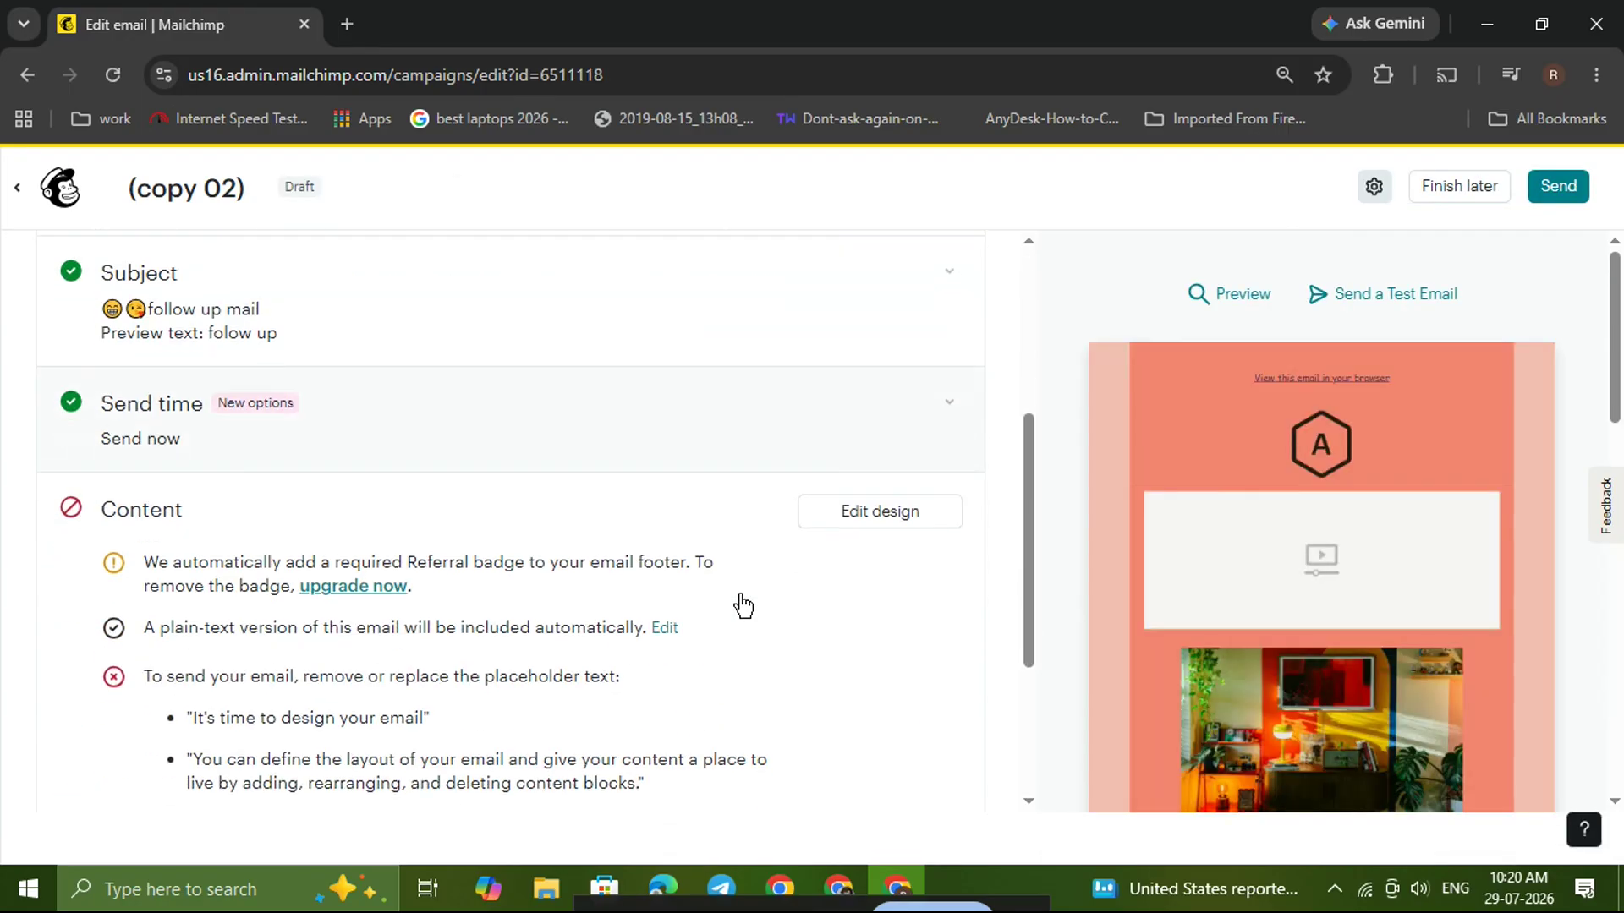
left_click(907, 290)
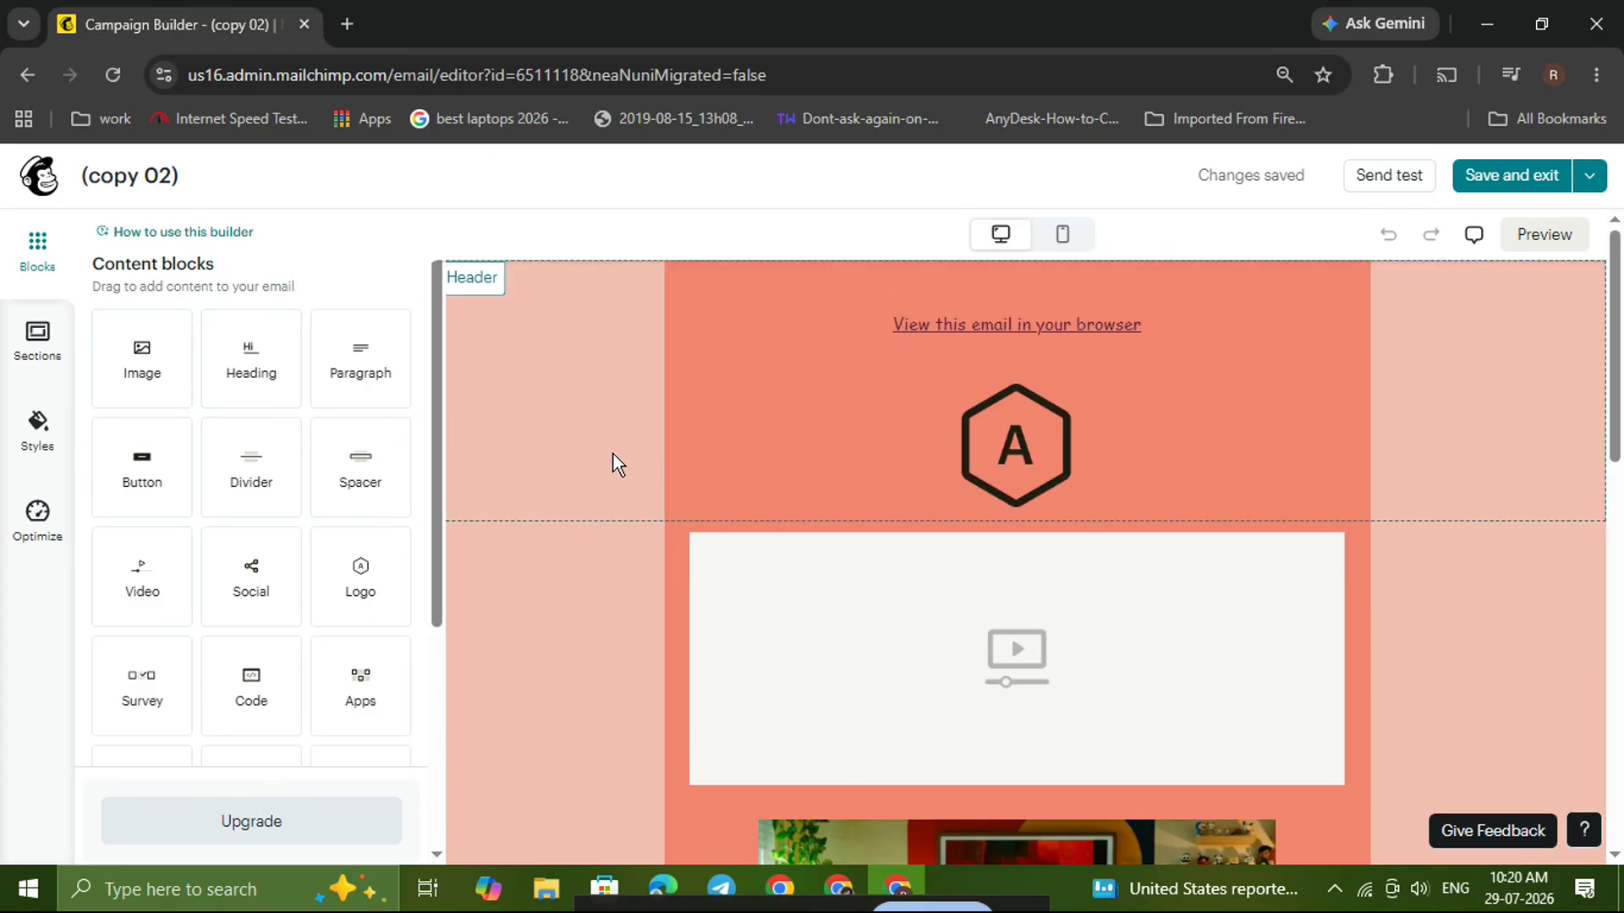
Examine the logo block's content settings, including its size, link and alt text options
left_click(803, 450)
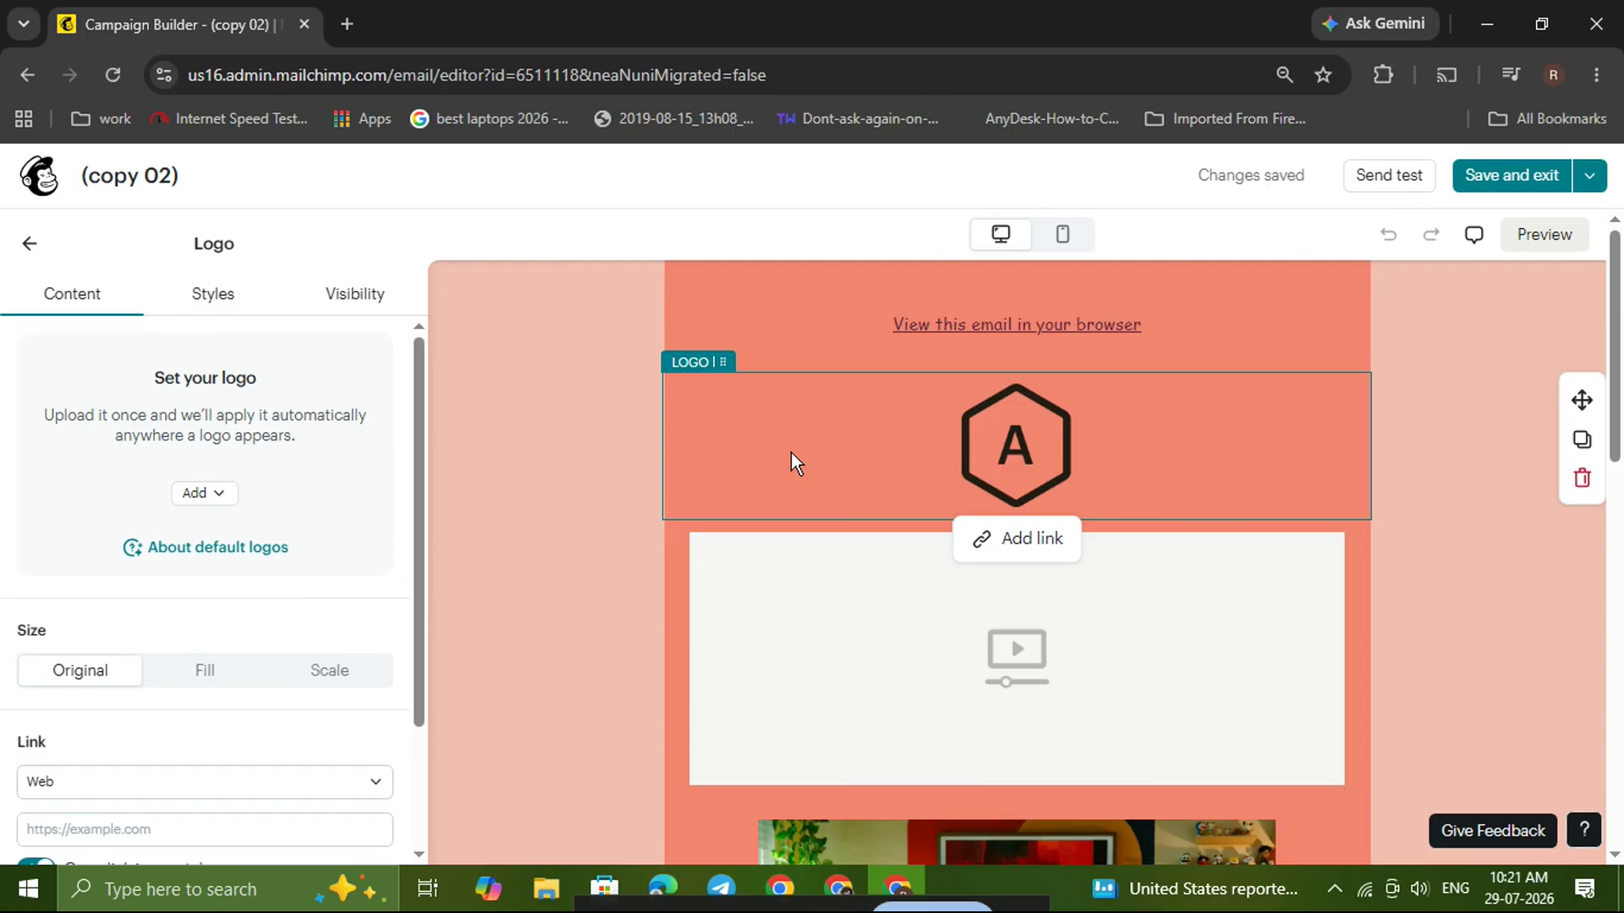
scroll(788, 449, "down", 1)
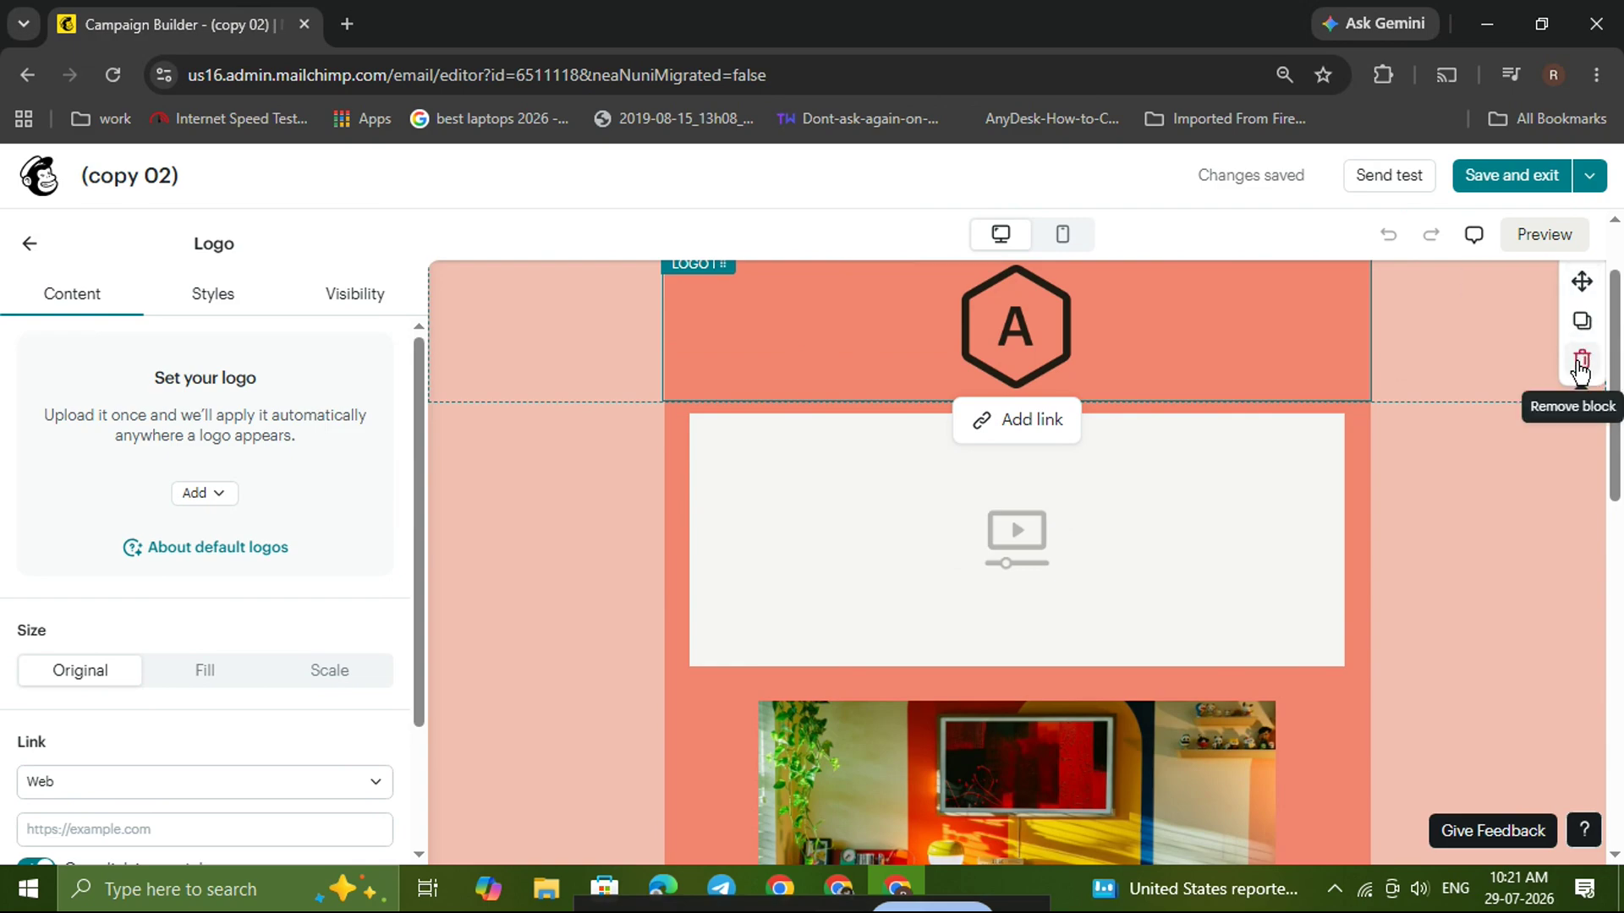
scroll(1580, 370, "up", 1)
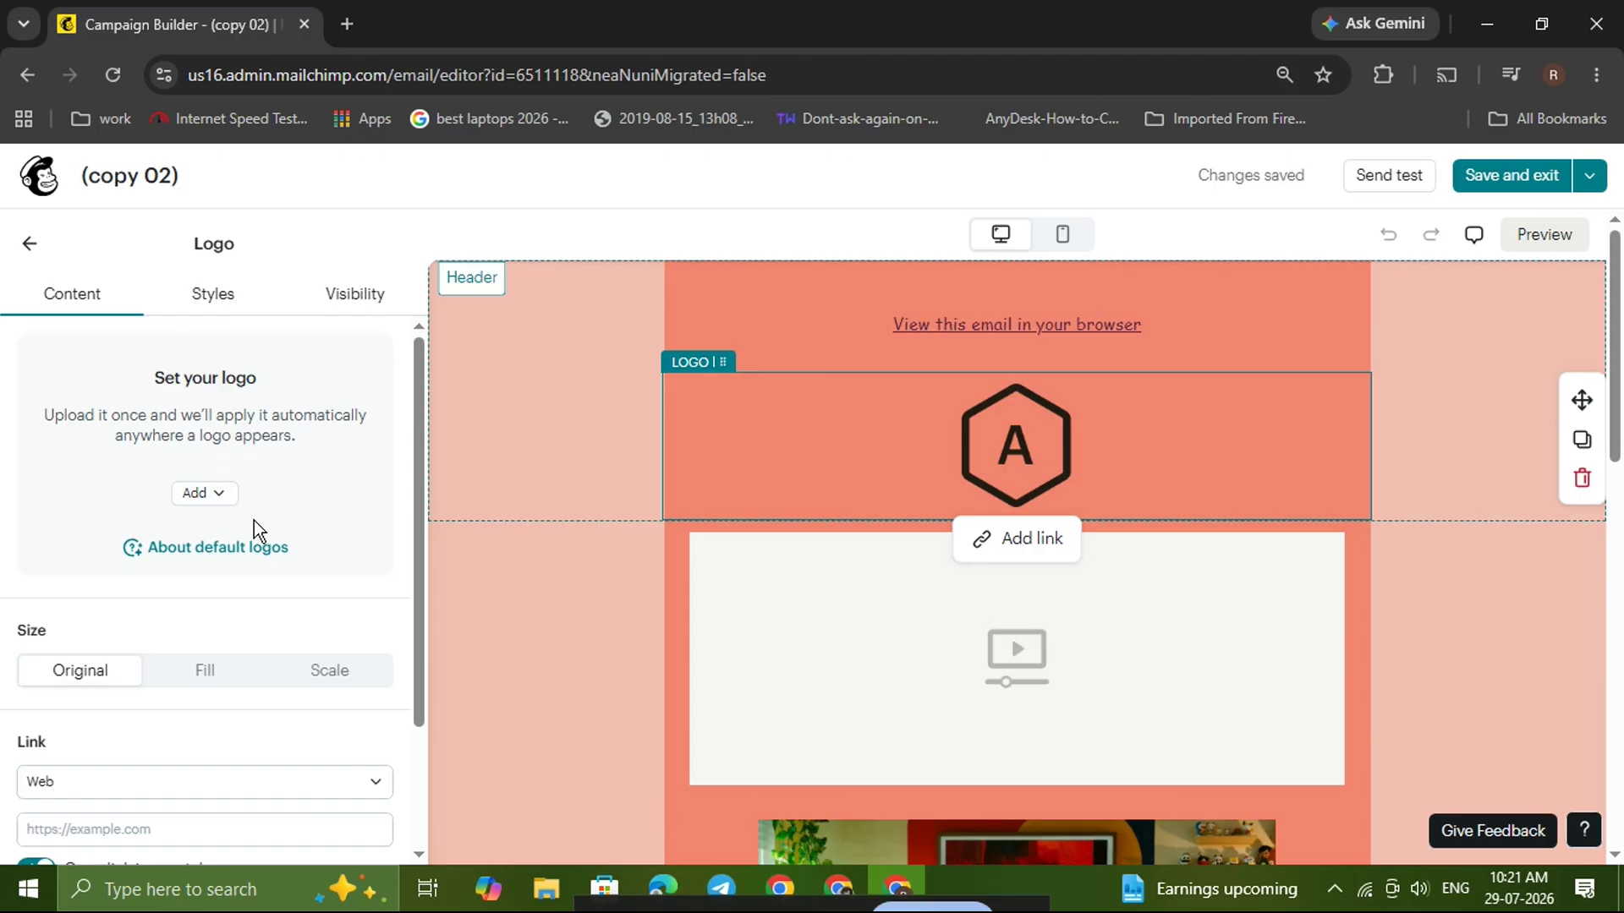
scroll(252, 521, "down", 2)
scroll(216, 656, "down", 1)
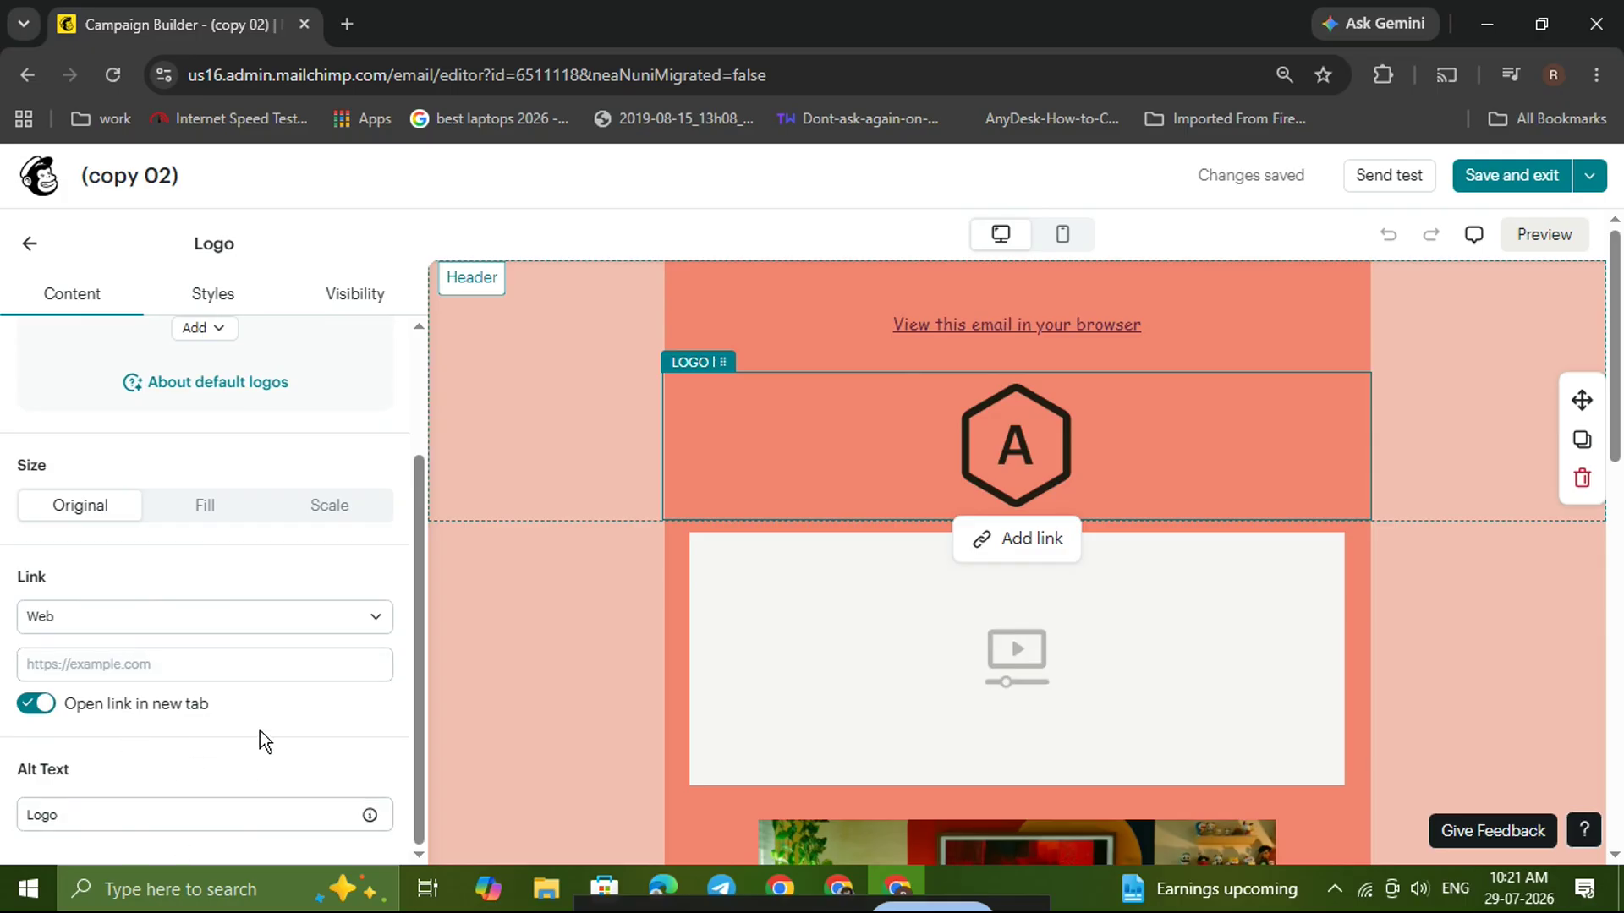
scroll(247, 448, "up", 2)
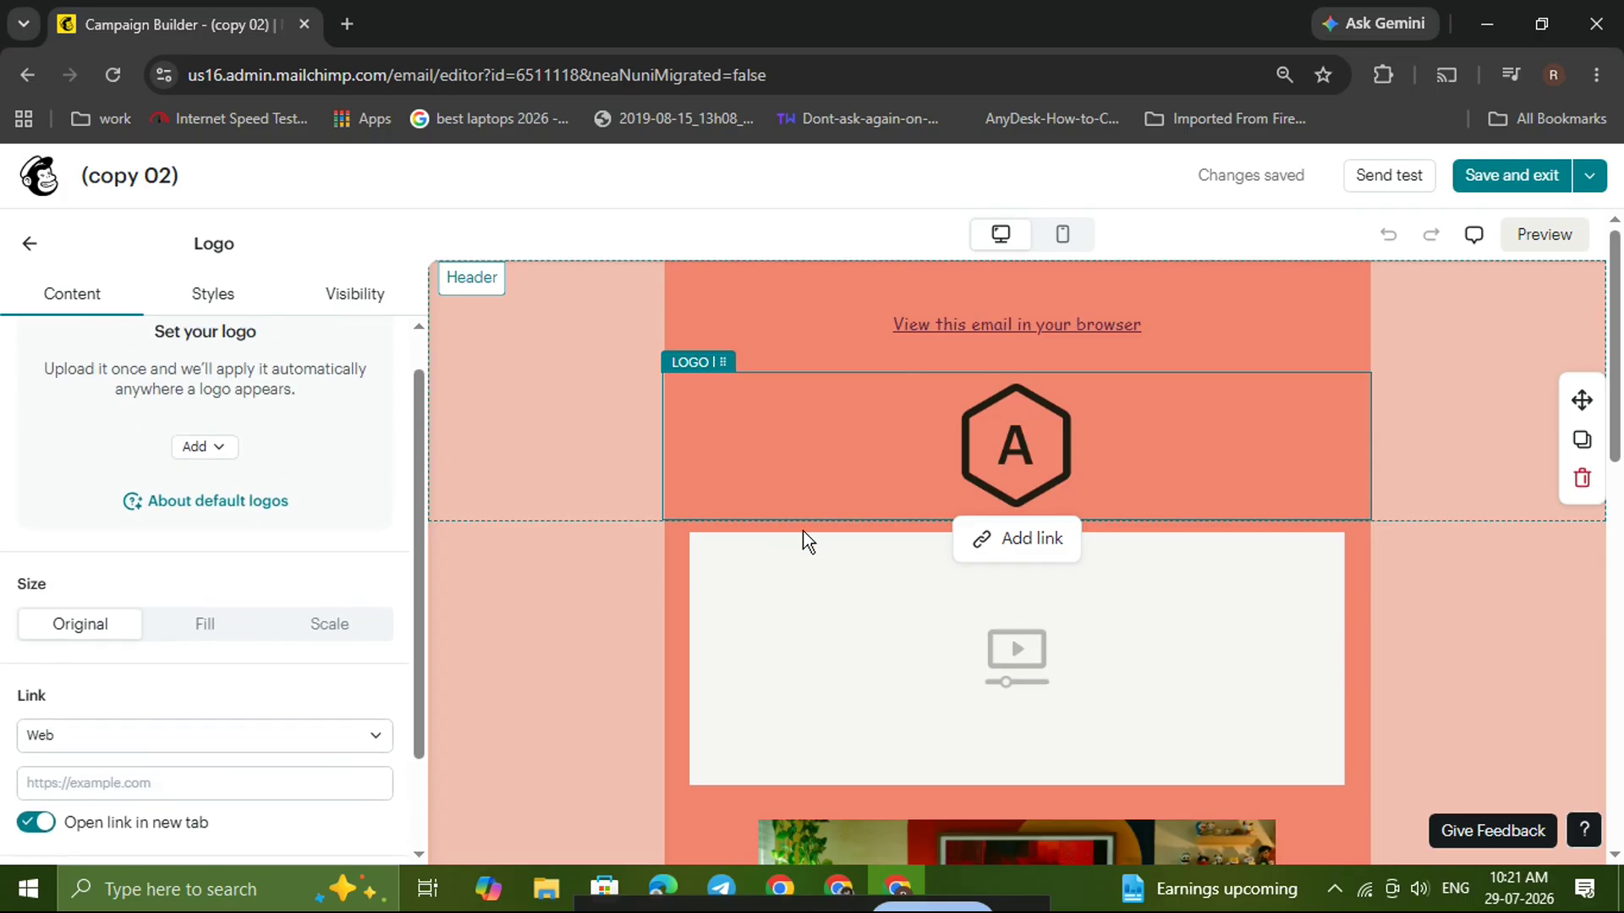
Examine the settings of the body paragraph block and of the image above the "It's time to design your email" heading
scroll(813, 531, "down", 7)
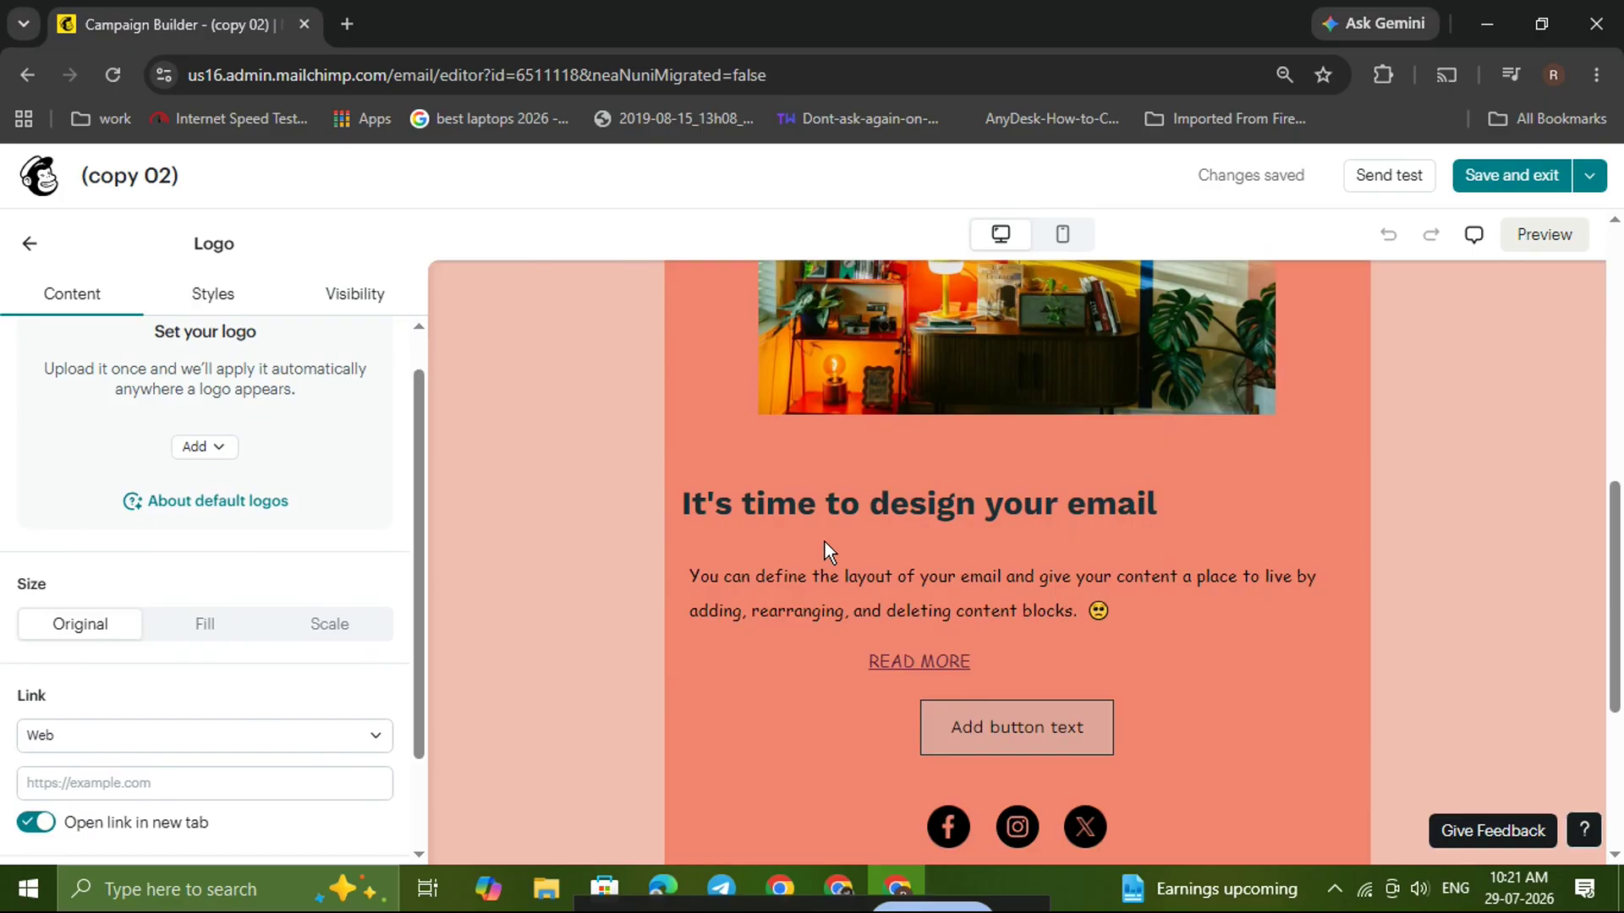
left_click(850, 610)
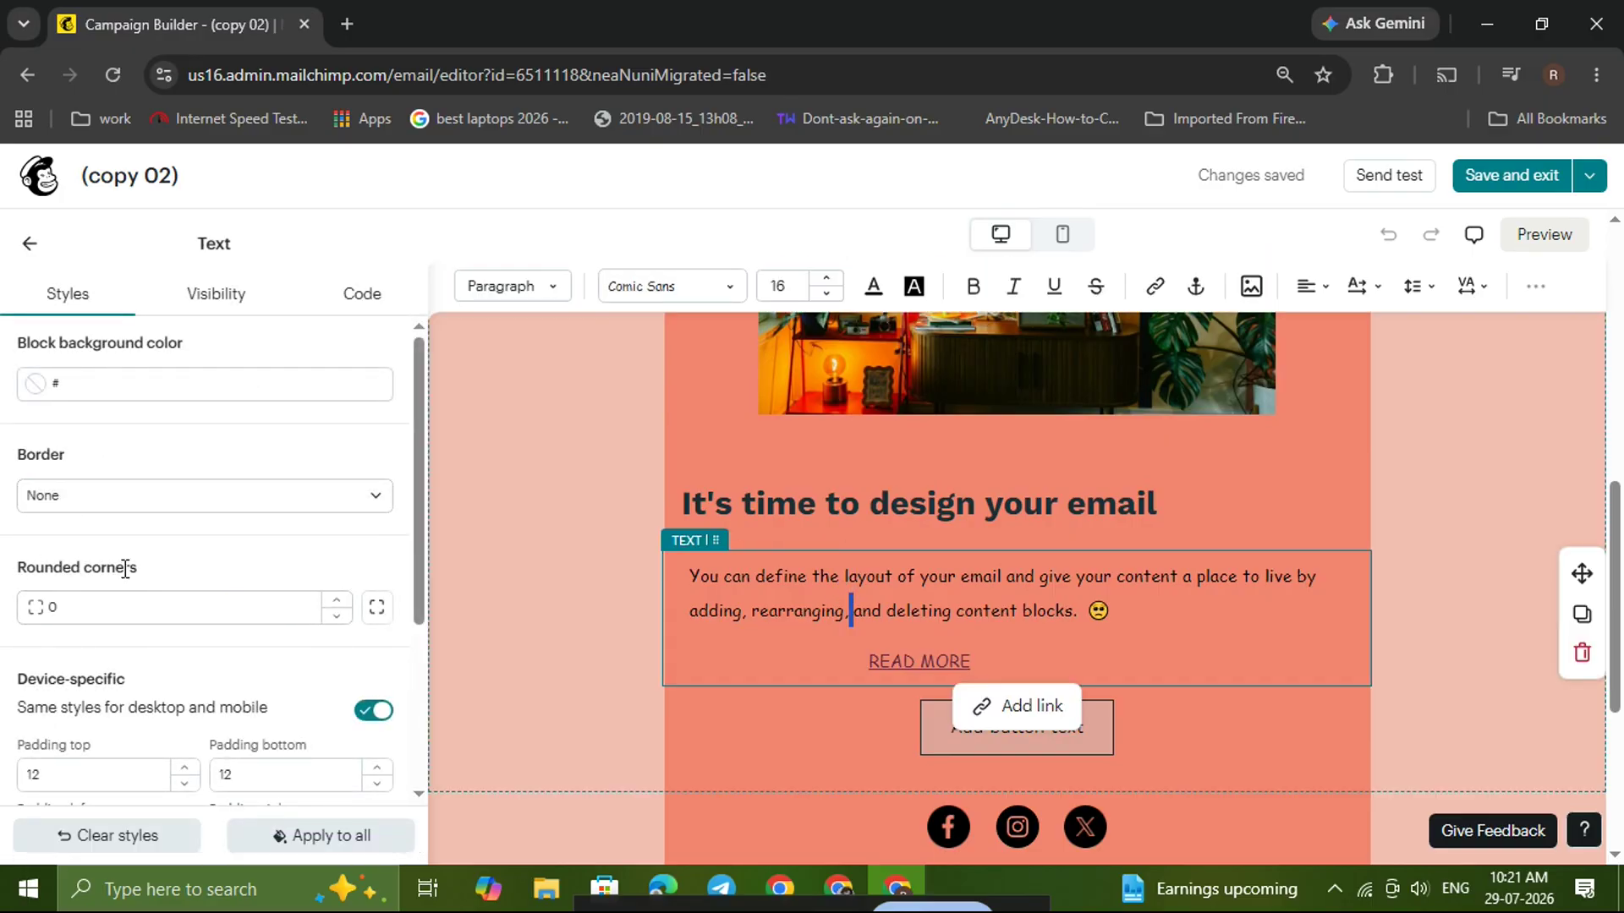
left_click(895, 364)
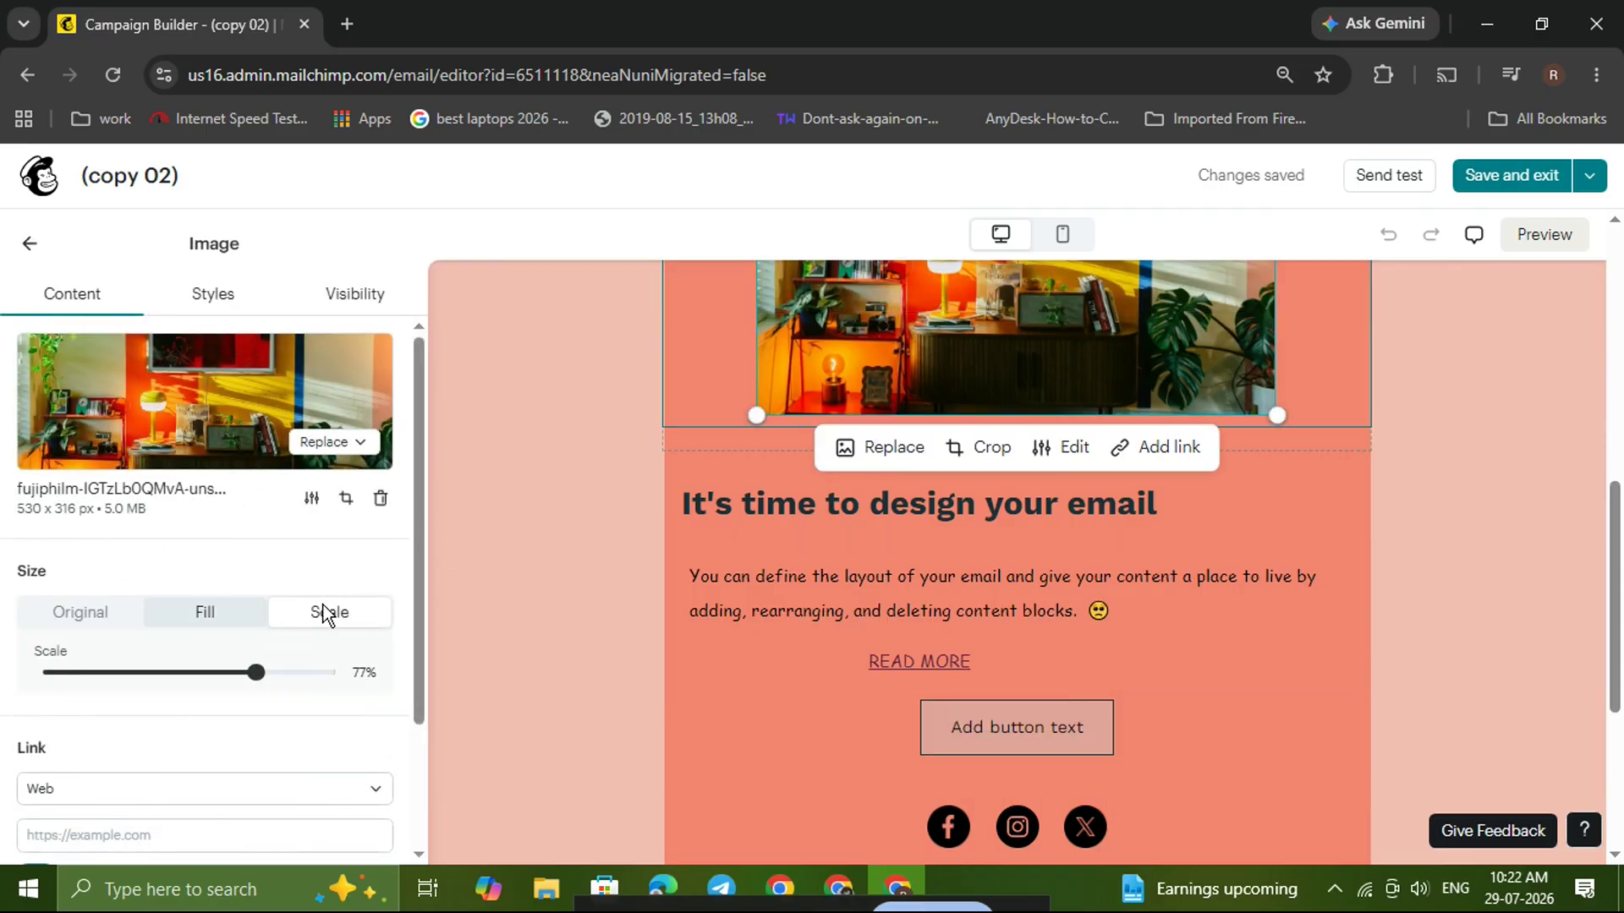
Examine the "Add button text" button's link, style and visibility settings
left_click(844, 734)
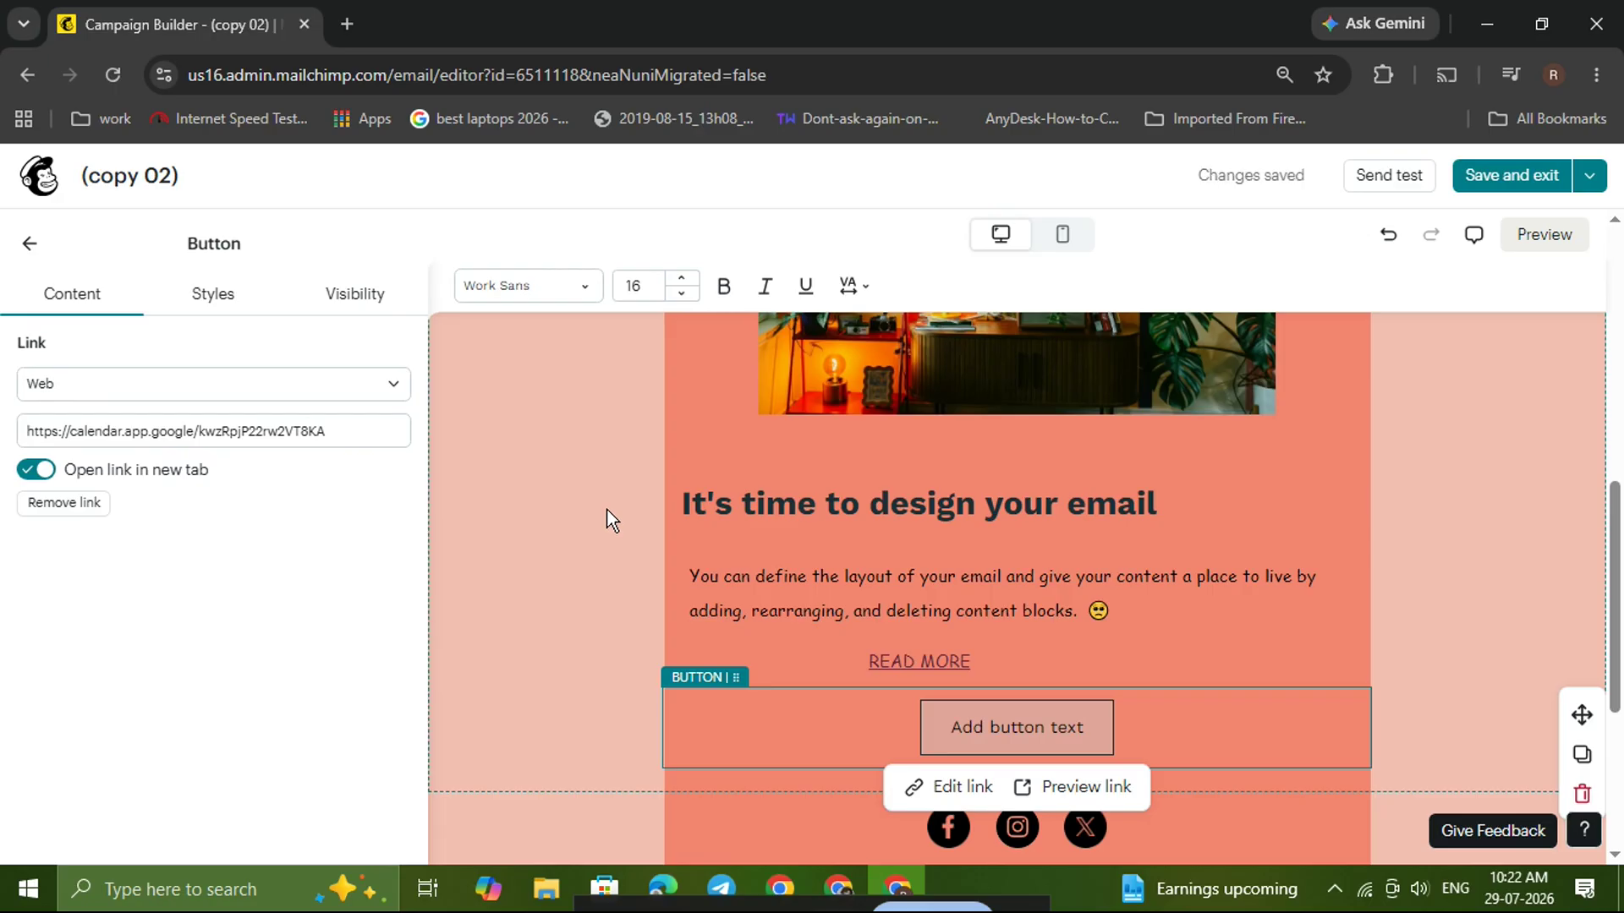
left_click(212, 294)
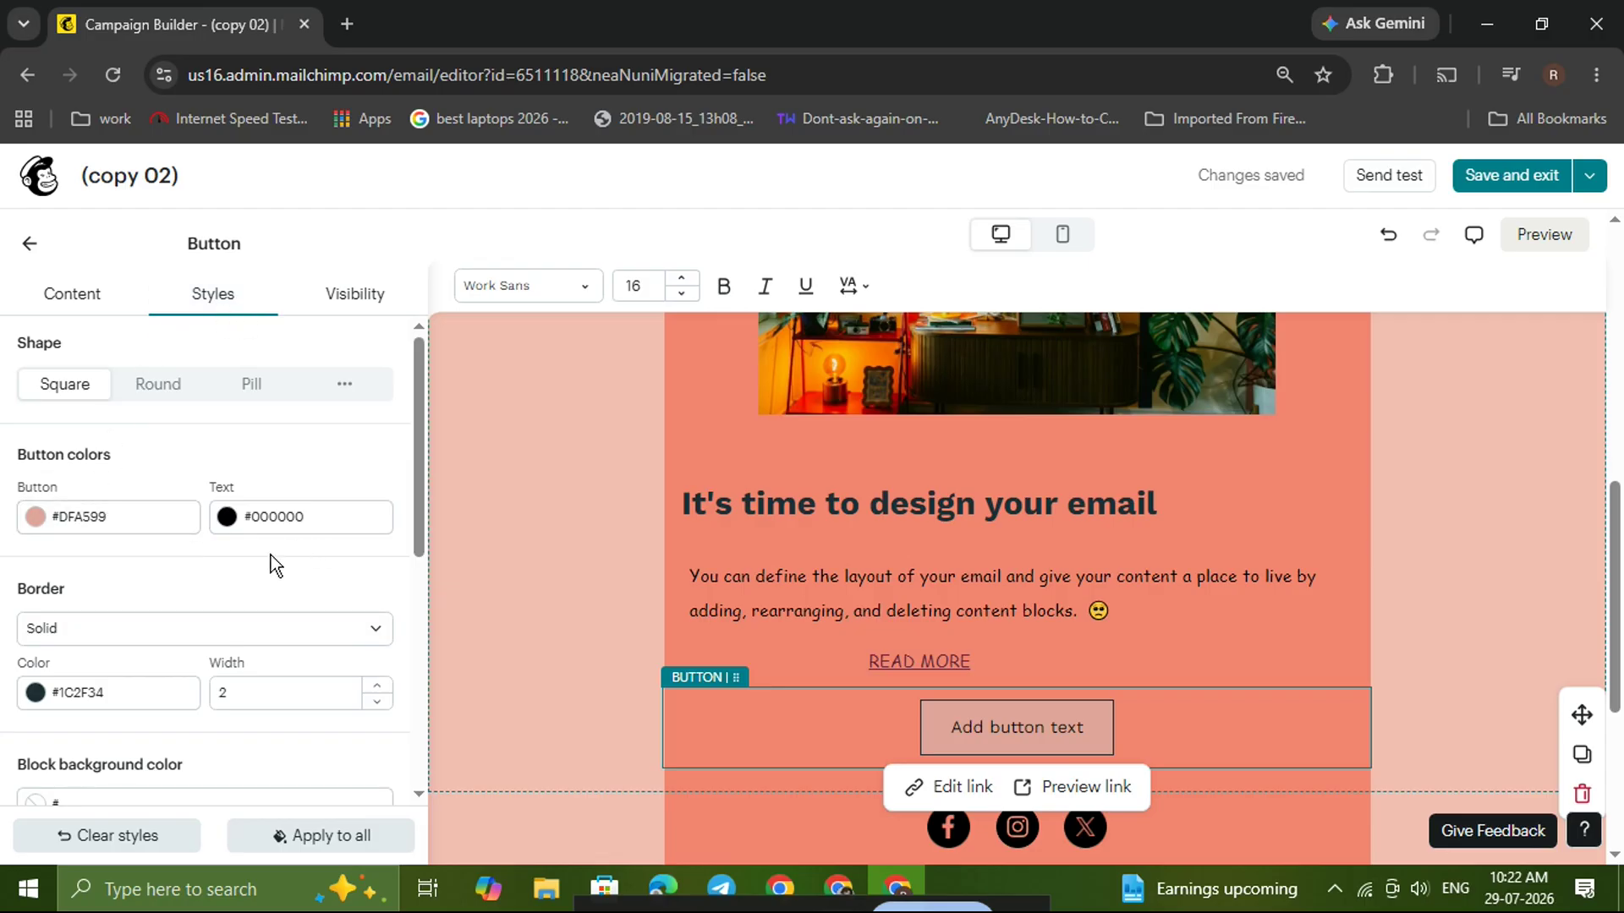
scroll(174, 687, "down", 2)
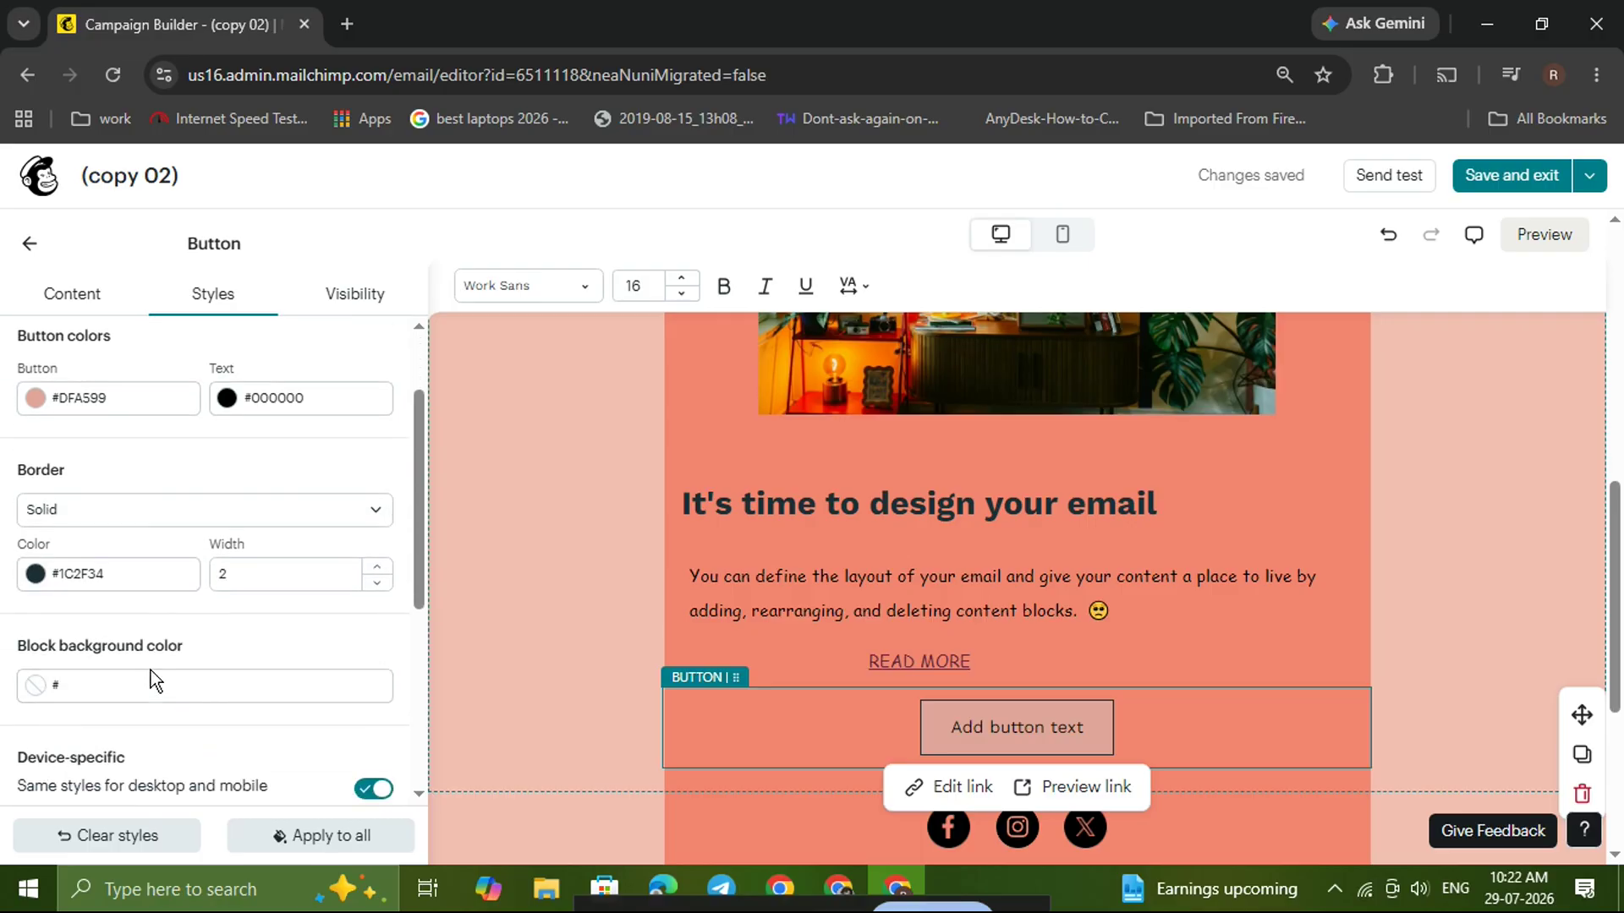
scroll(169, 672, "down", 4)
scroll(147, 636, "down", 3)
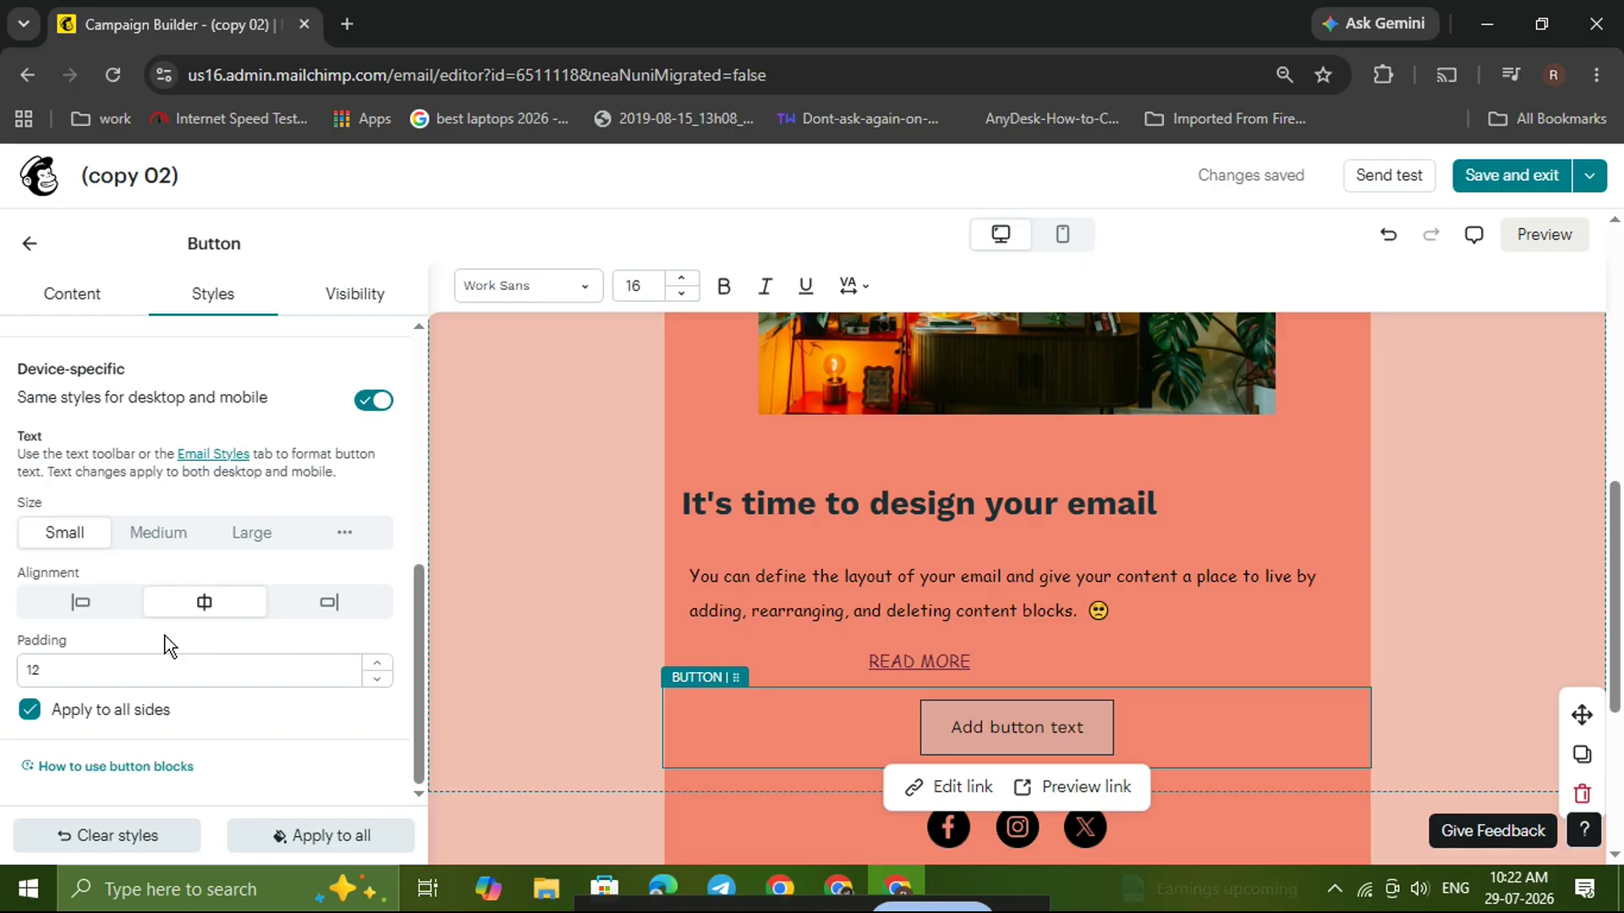
left_click(366, 311)
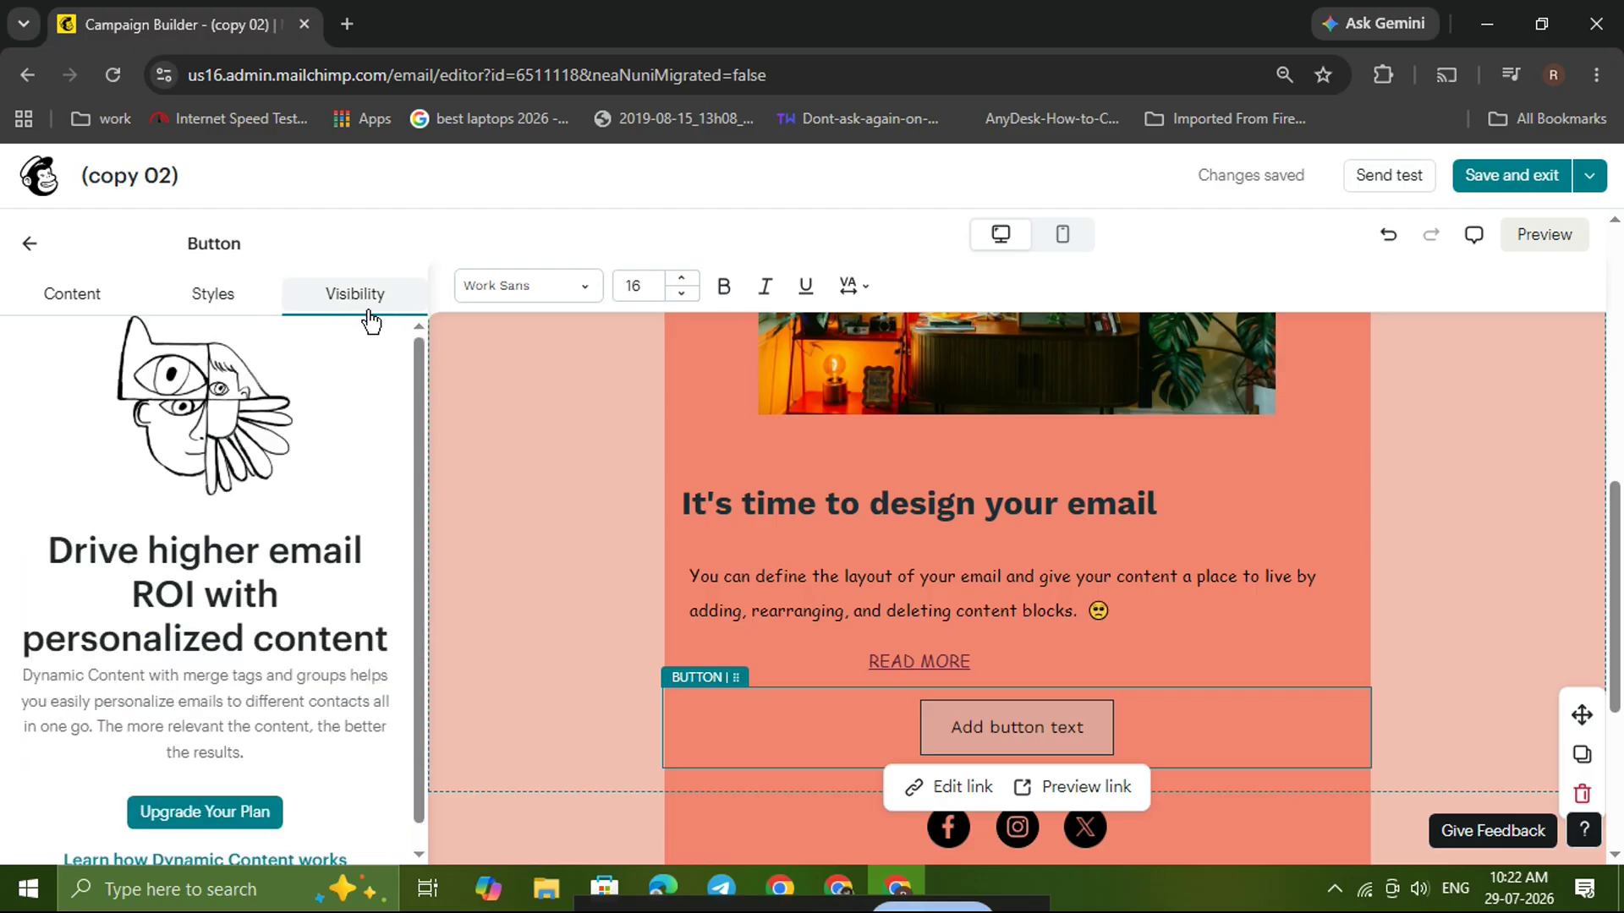
scroll(302, 643, "down", 1)
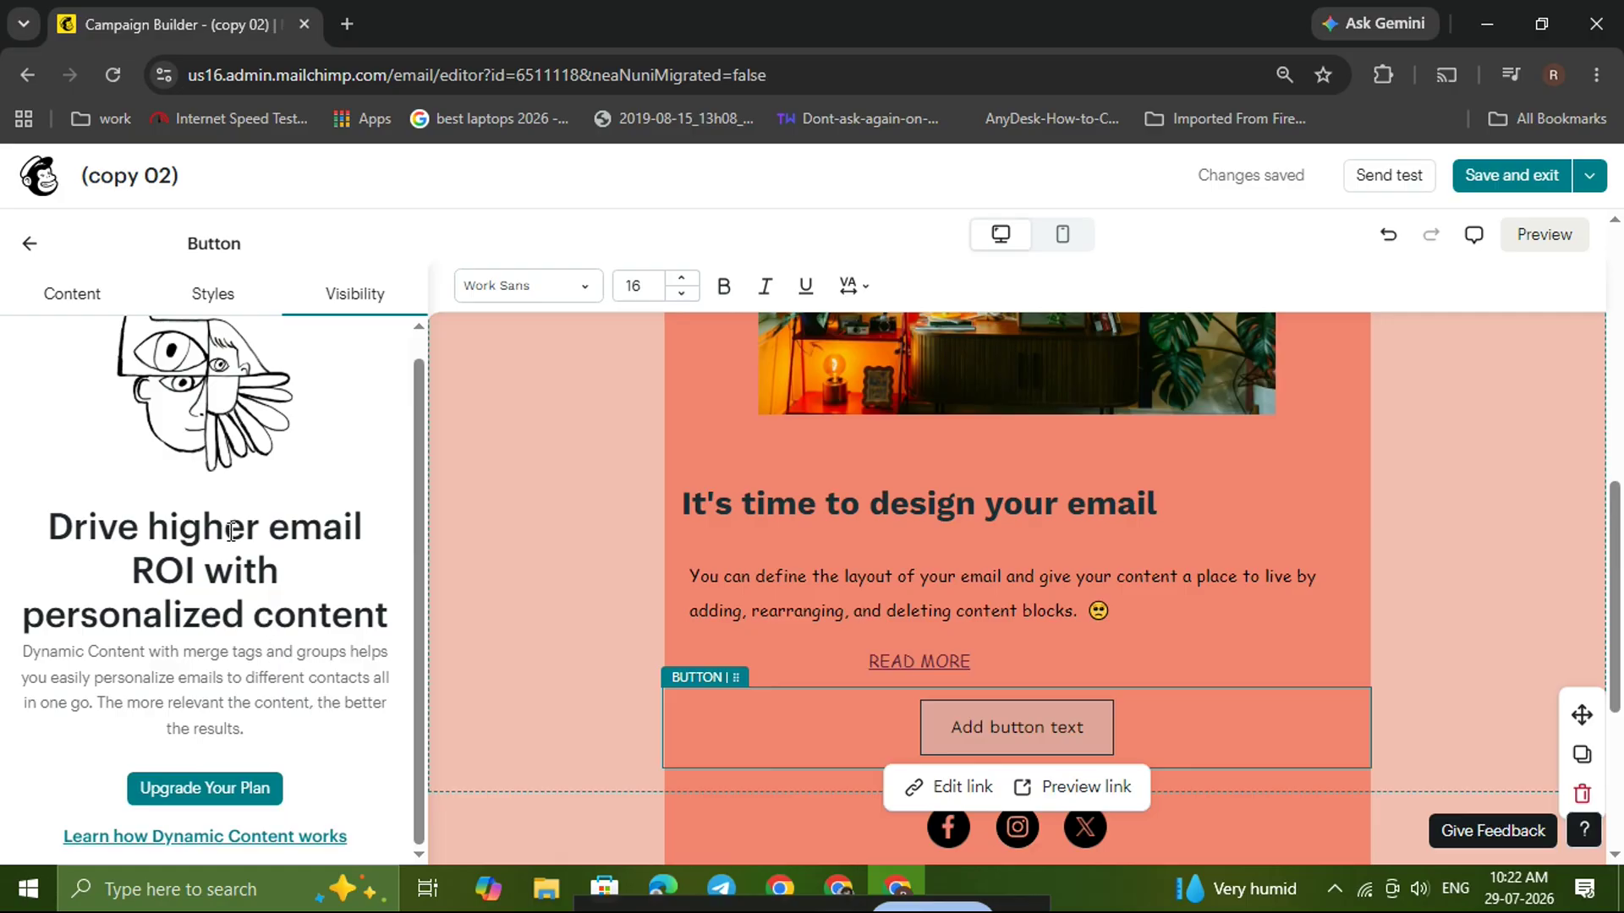
Add a Heading block between "It's time to design your email" and the body paragraph, with the text "subscribe"
left_click(31, 244)
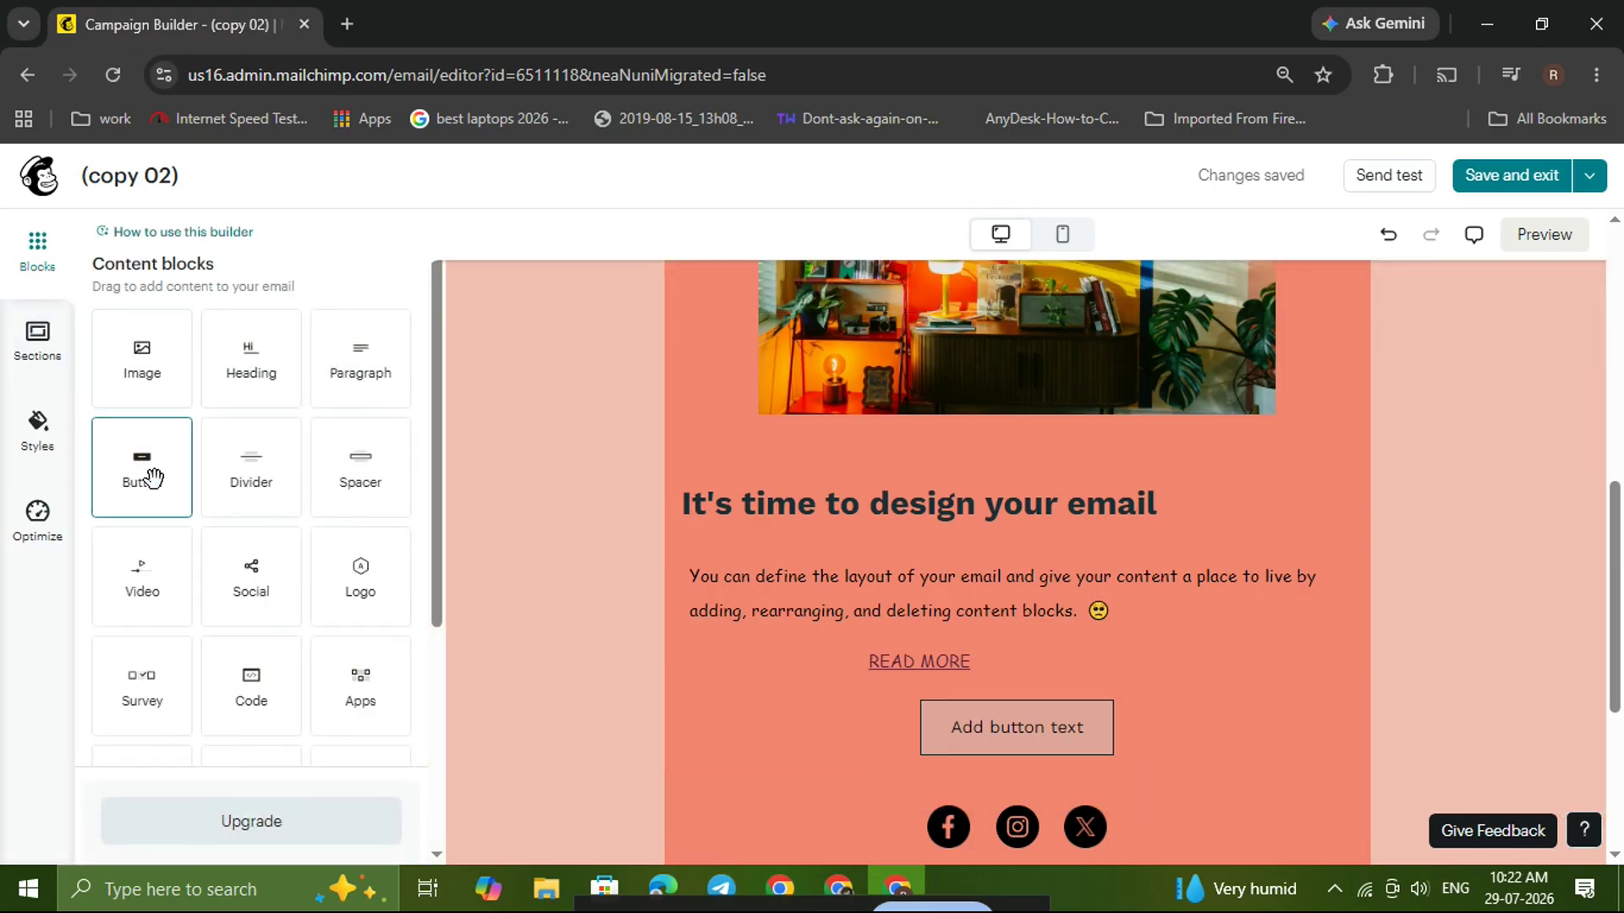
left_click_drag(264, 396, 1014, 548)
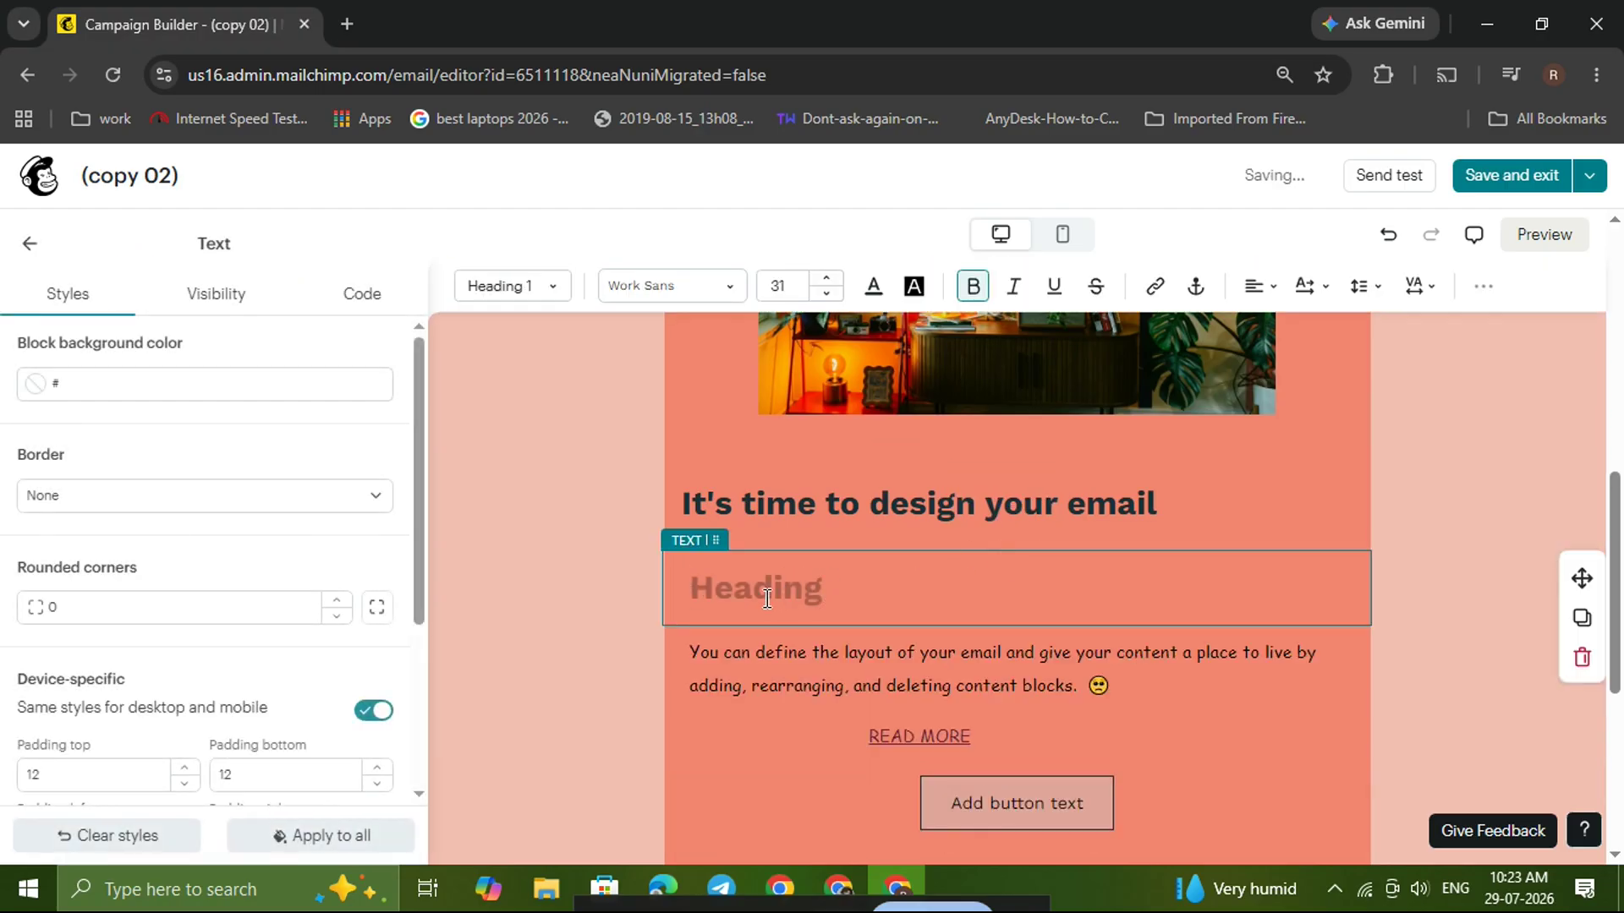
left_click(27, 244)
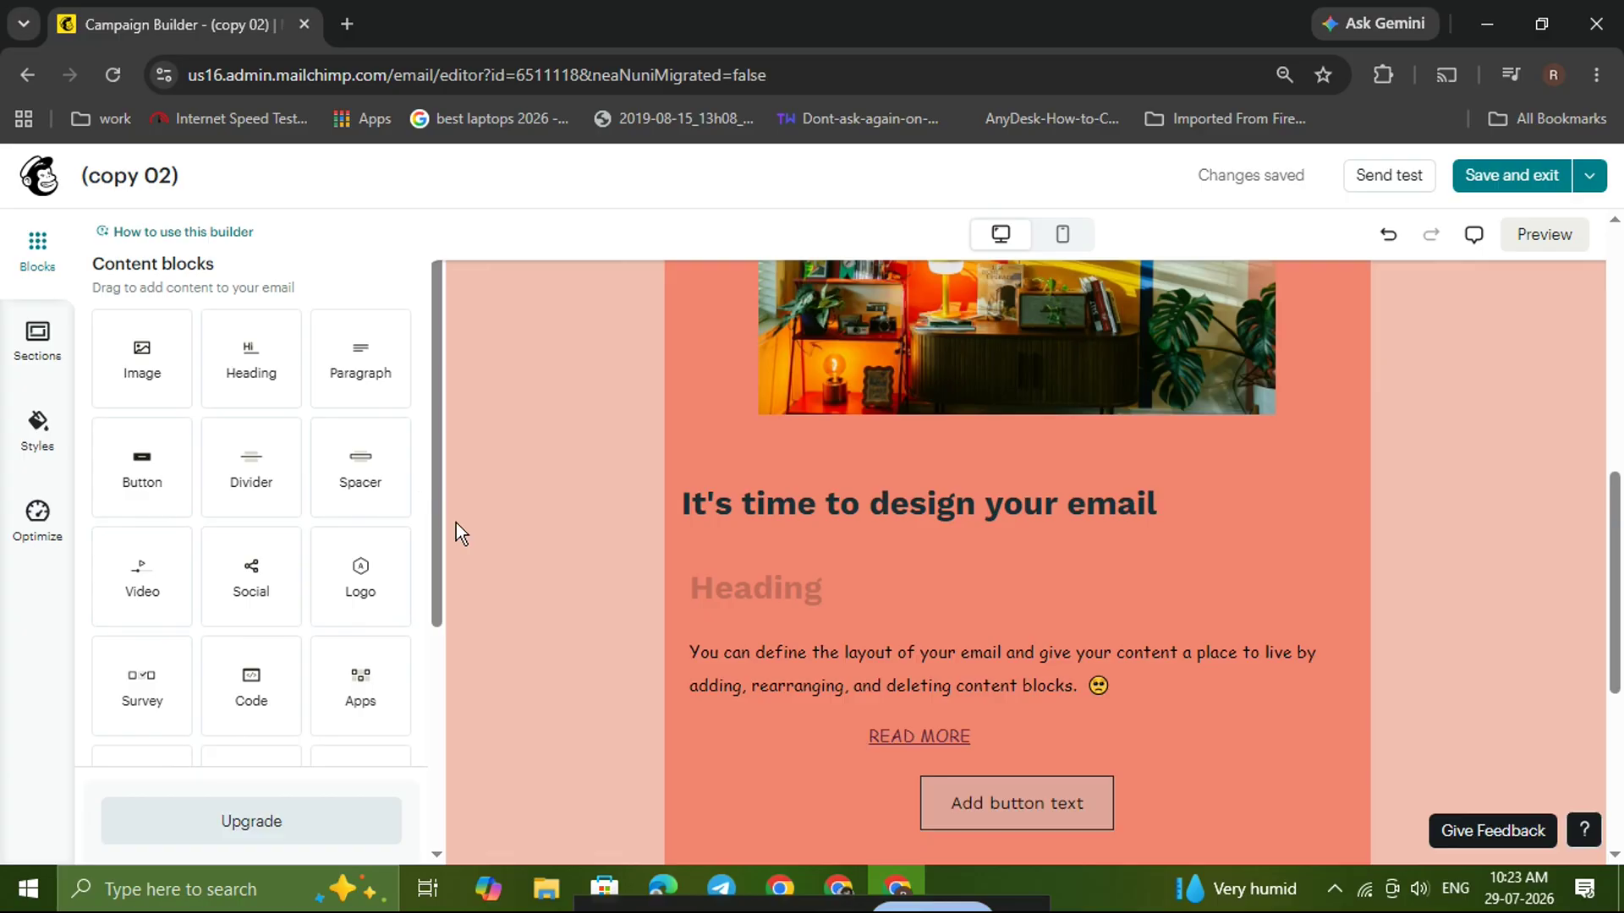
left_click(803, 577)
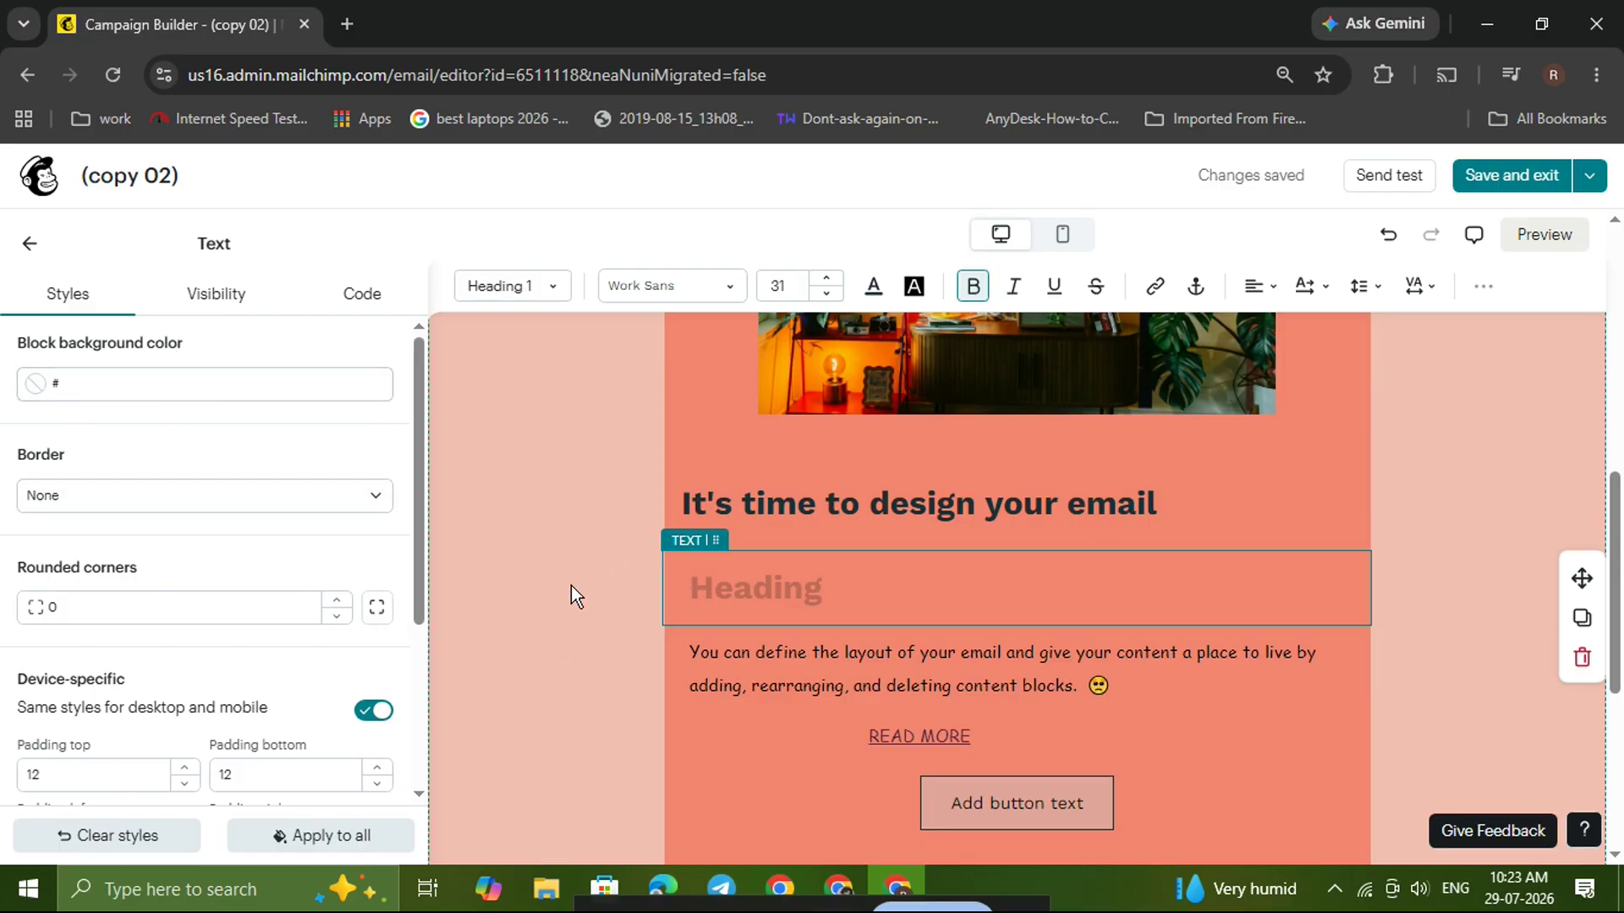
type("s")
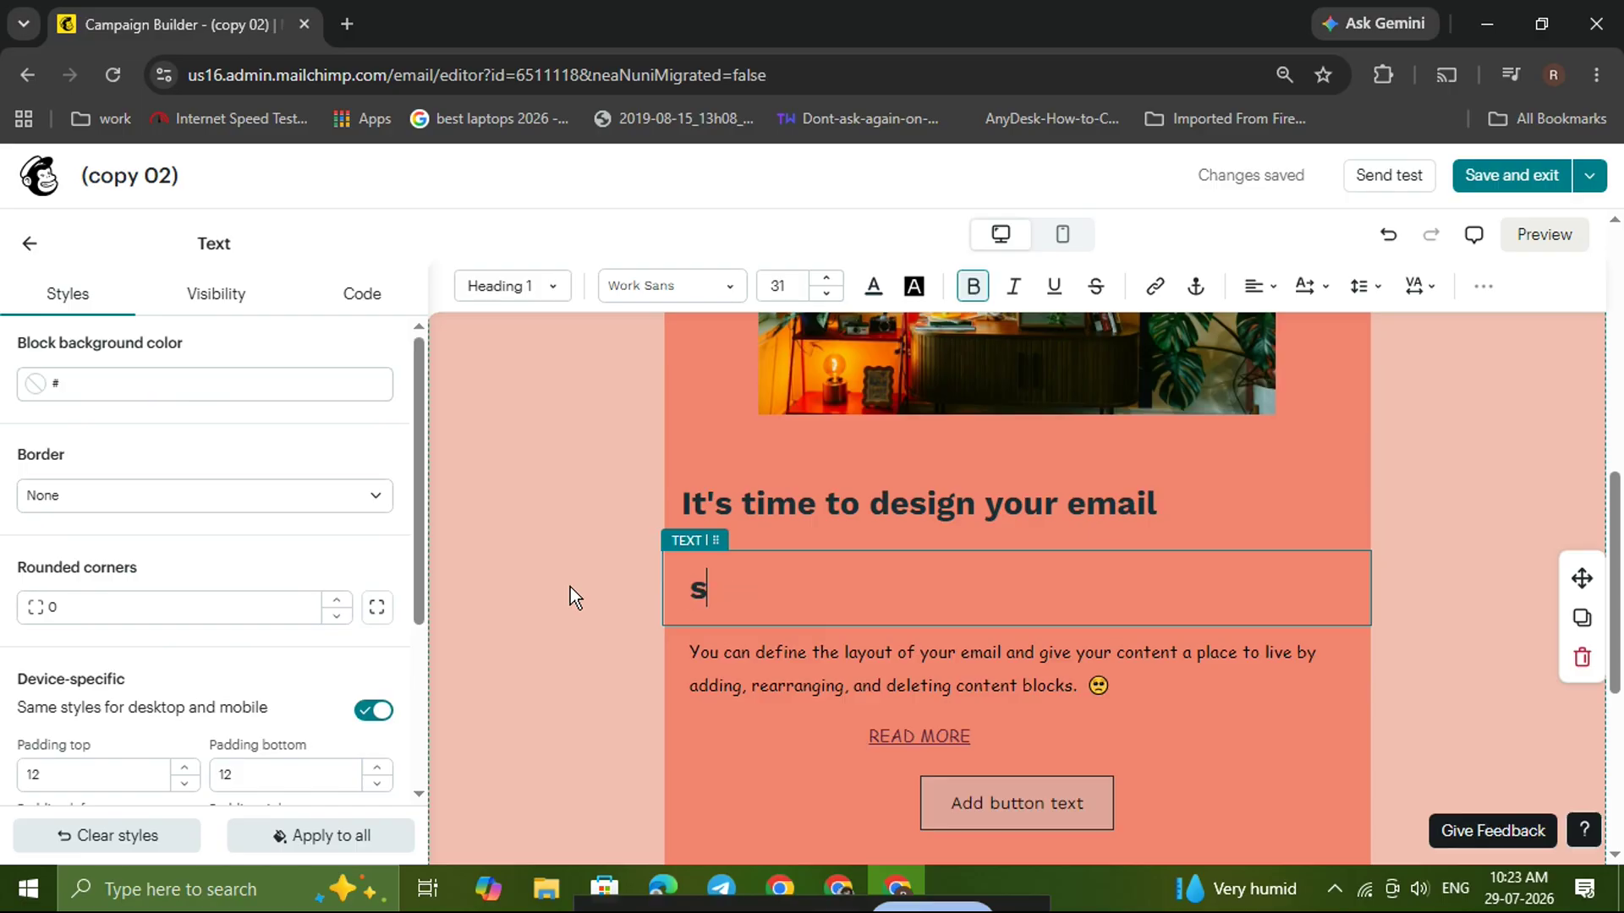
type("ubsc")
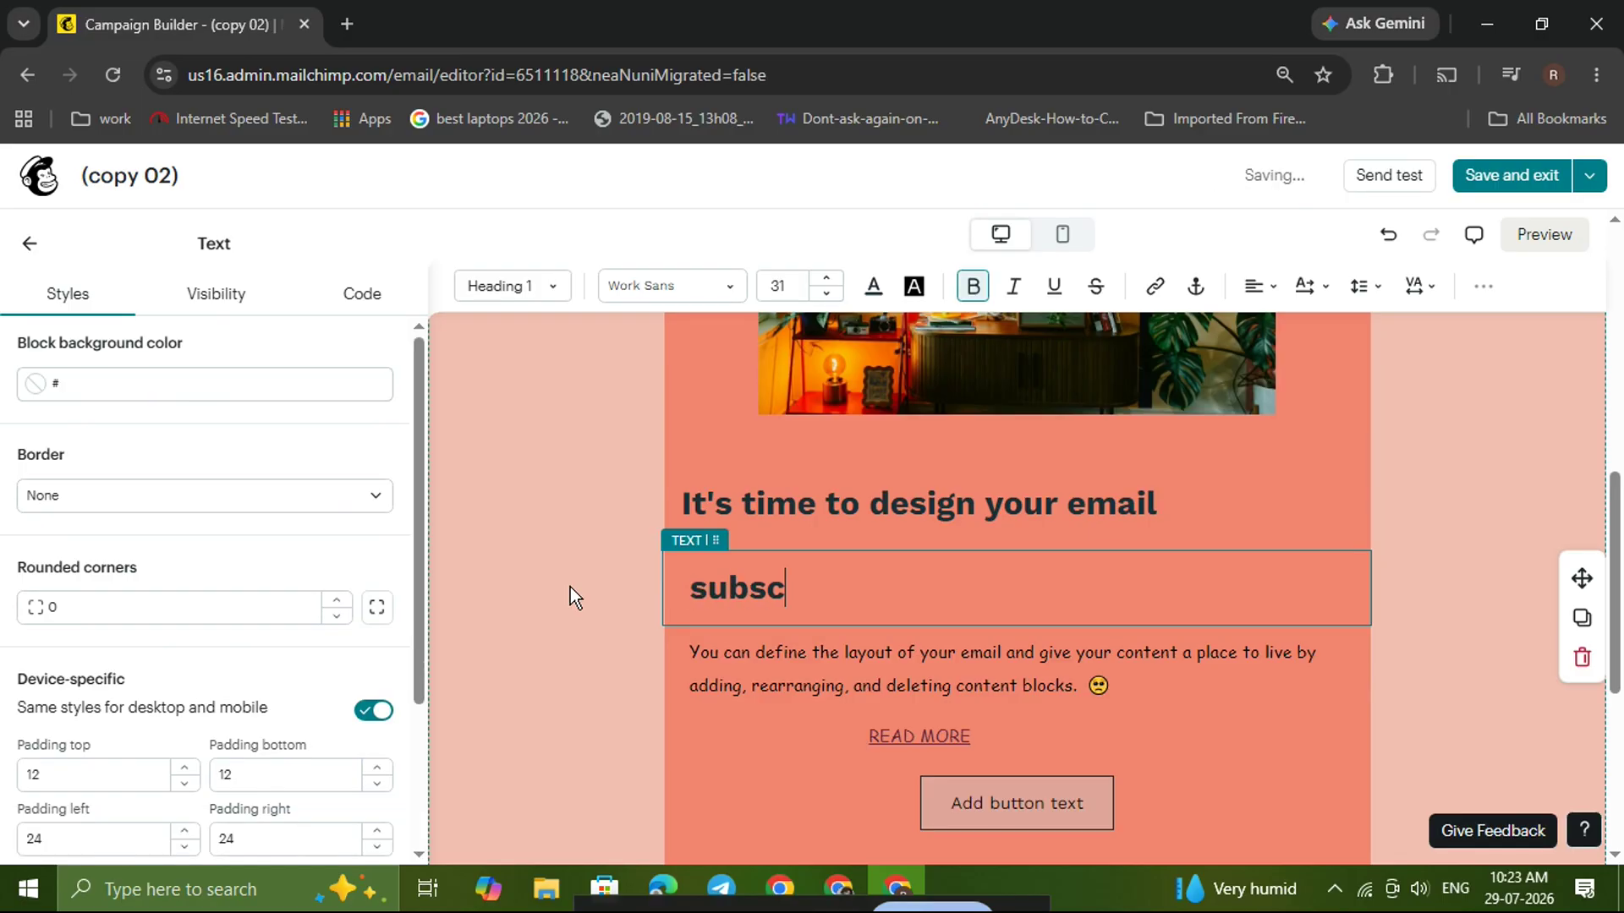
type("ribe")
scroll(746, 558, "up", 7)
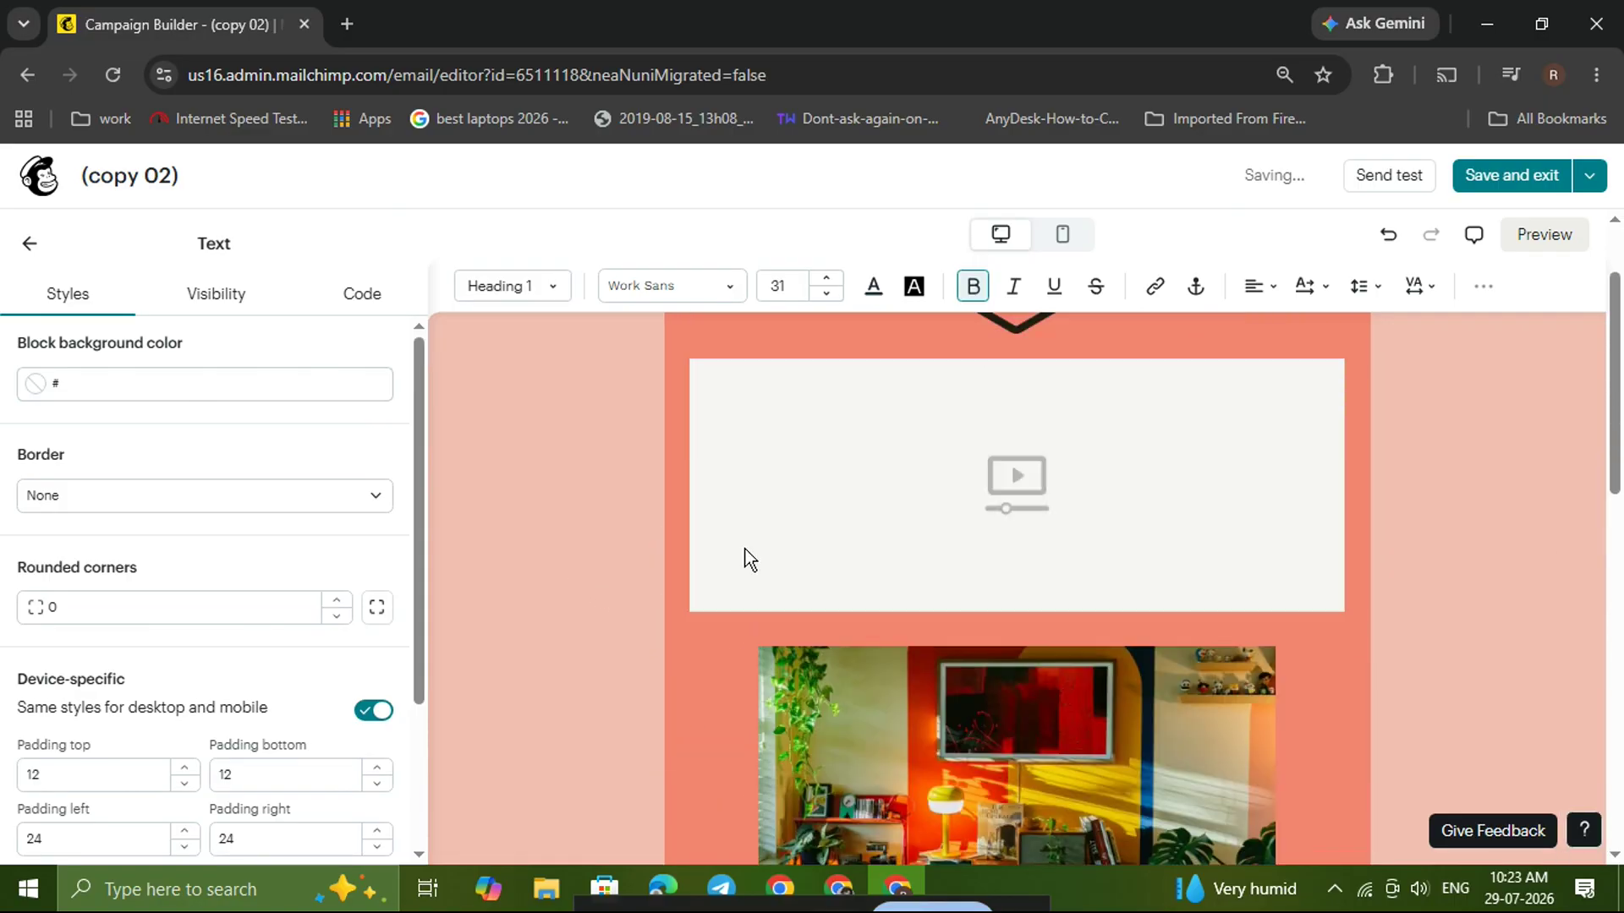
scroll(833, 514, "up", 2)
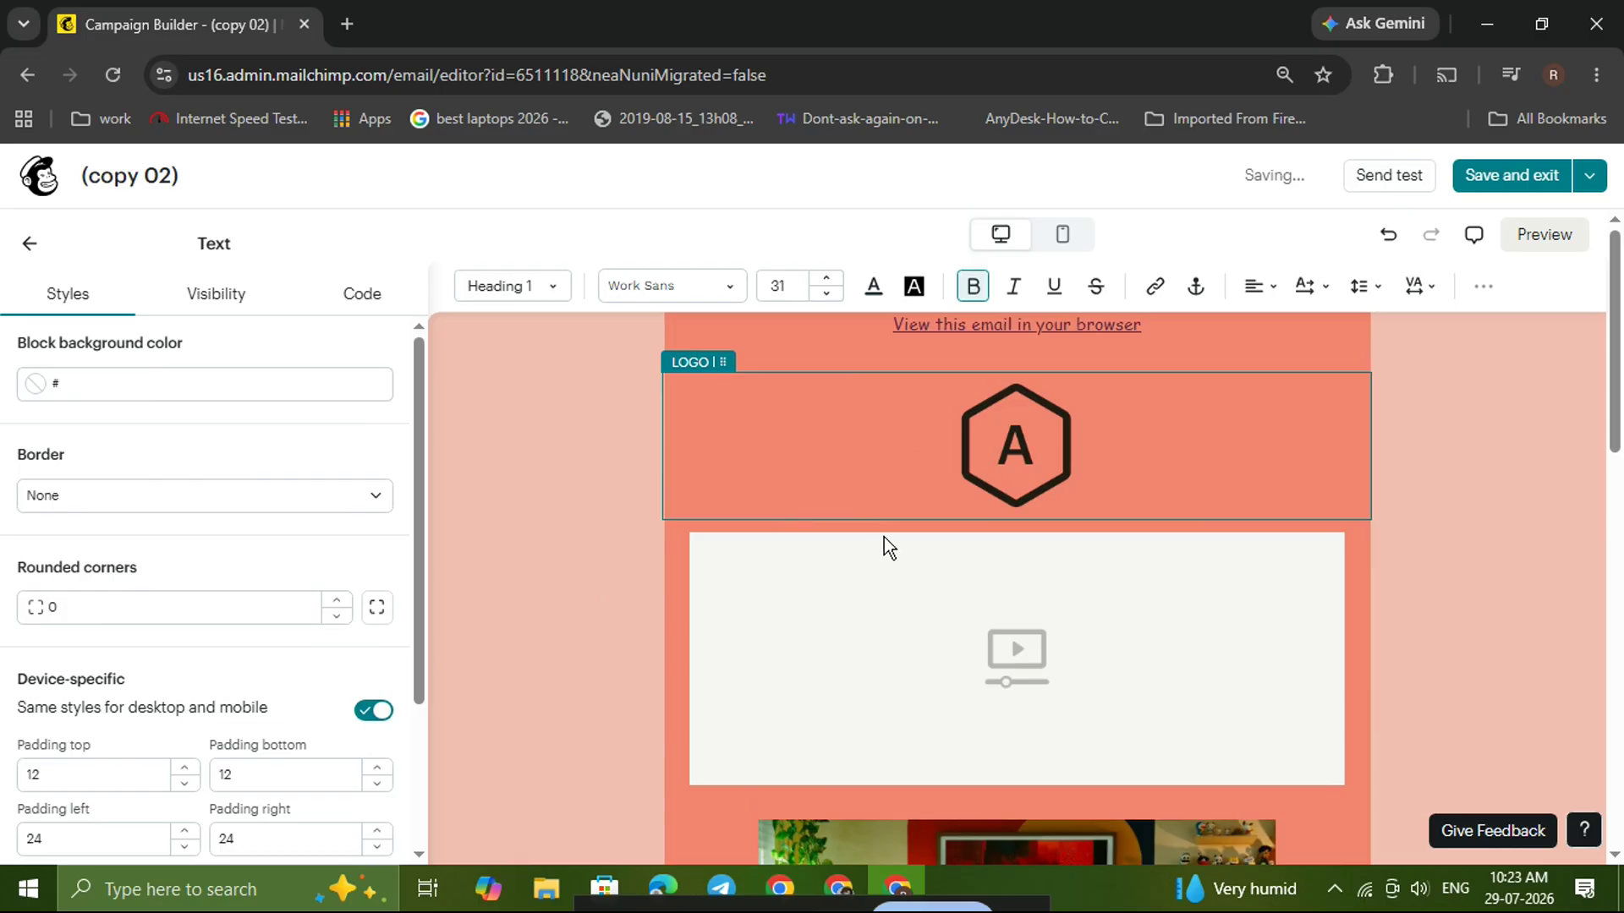
scroll(923, 630, "down", 10)
scroll(922, 627, "down", 1)
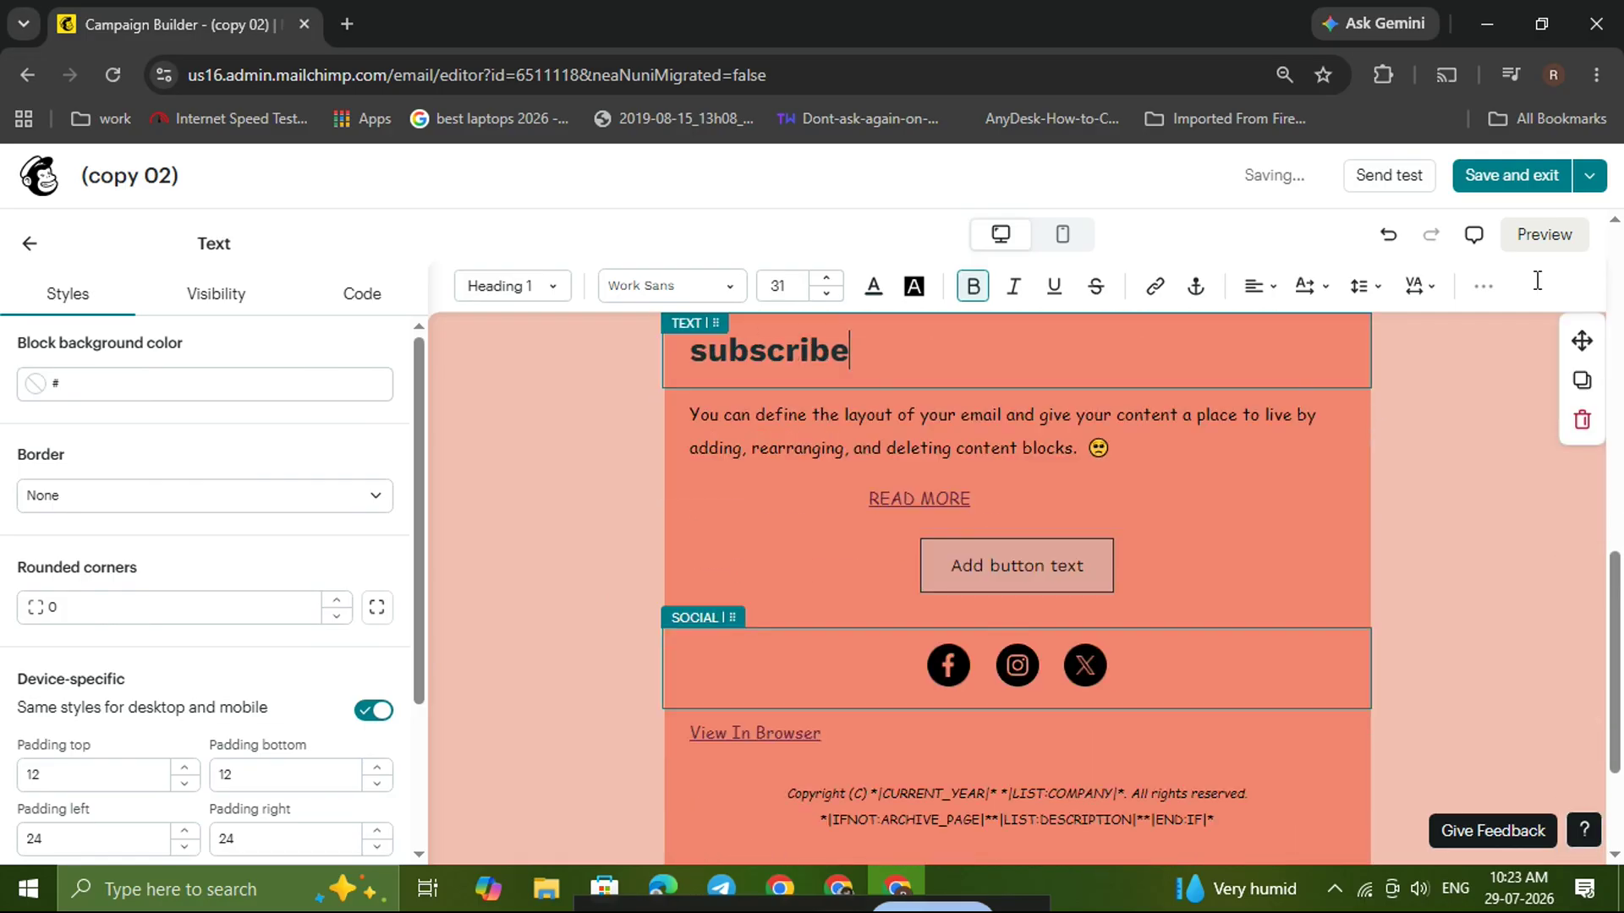